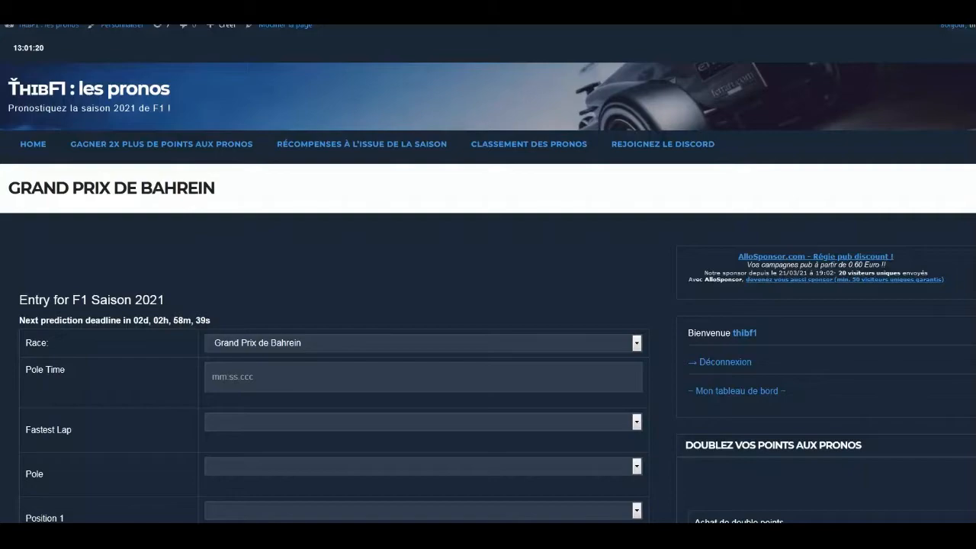
# Look through the prediction entry fields for the Grand Prix de Bahrein.
pyautogui.scroll(-3, 488, 290)
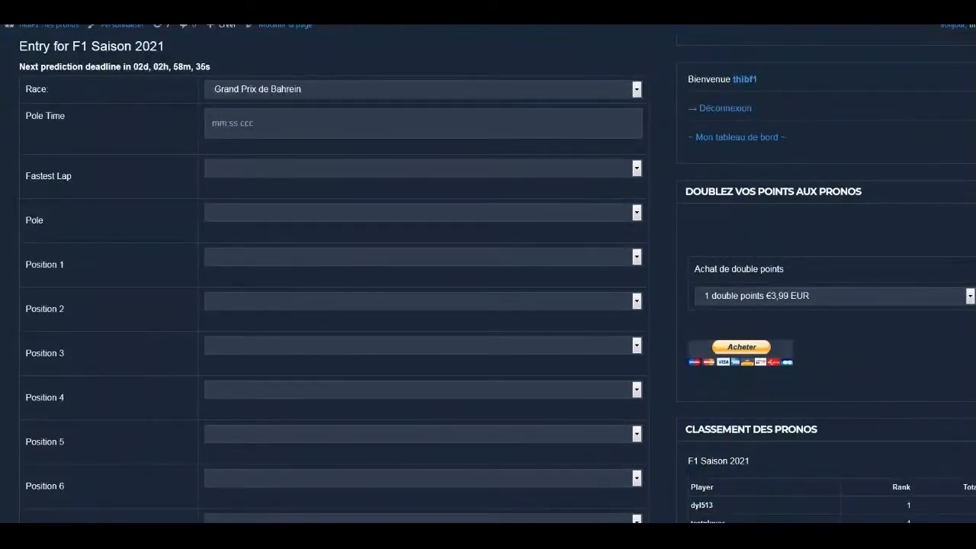
pyautogui.scroll(-1, 488, 290)
pyautogui.scroll(-1, 488, 289)
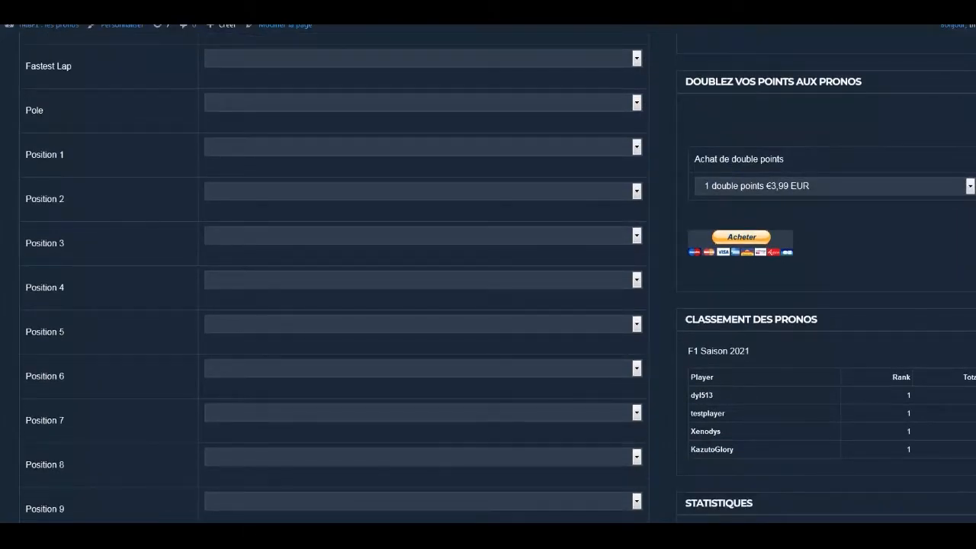
pyautogui.scroll(-3, 488, 289)
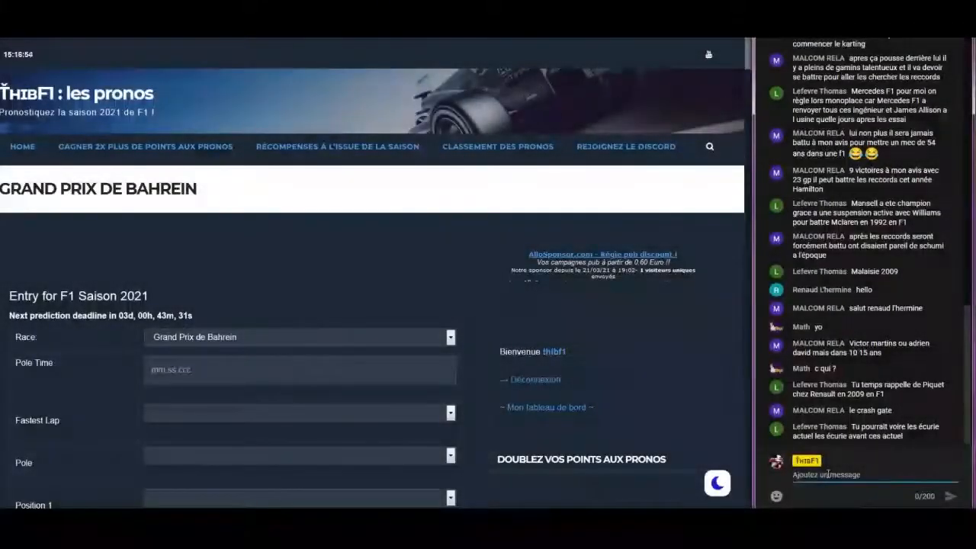
pyautogui.write('http://pronosf1.elthib.com/')
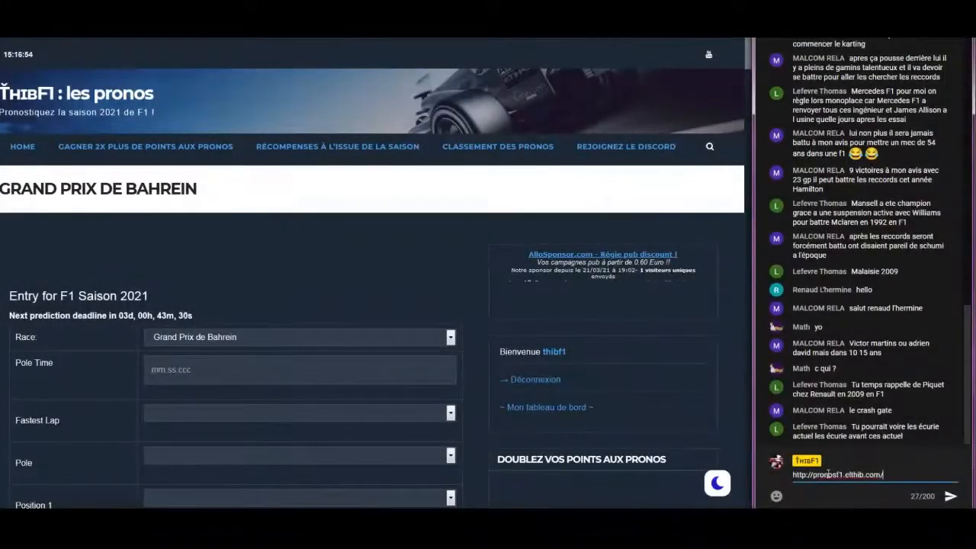
pyautogui.press('Return')
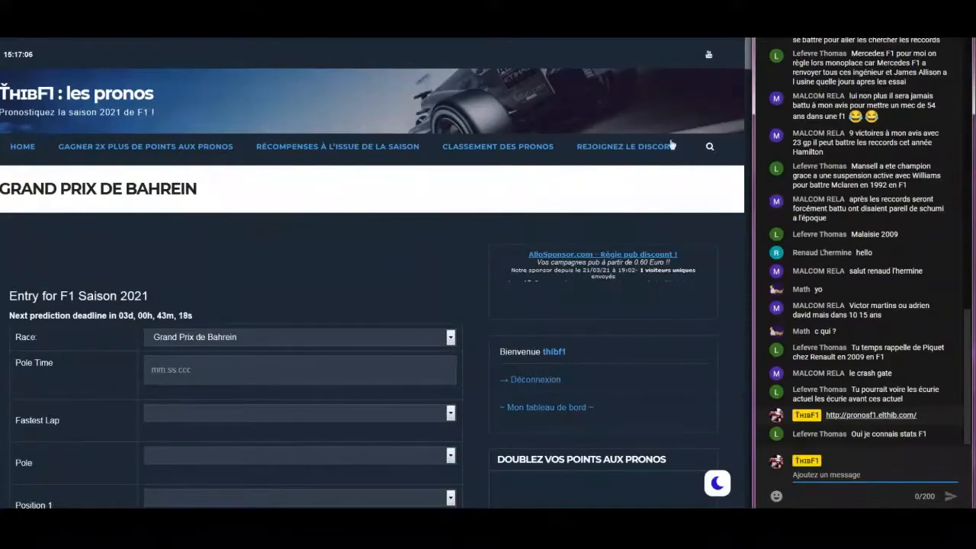
# Enter 01:27.123 as the Pole Time prediction for the Grand Prix de Bahrein.
pyautogui.scroll(-1, 749, 49)
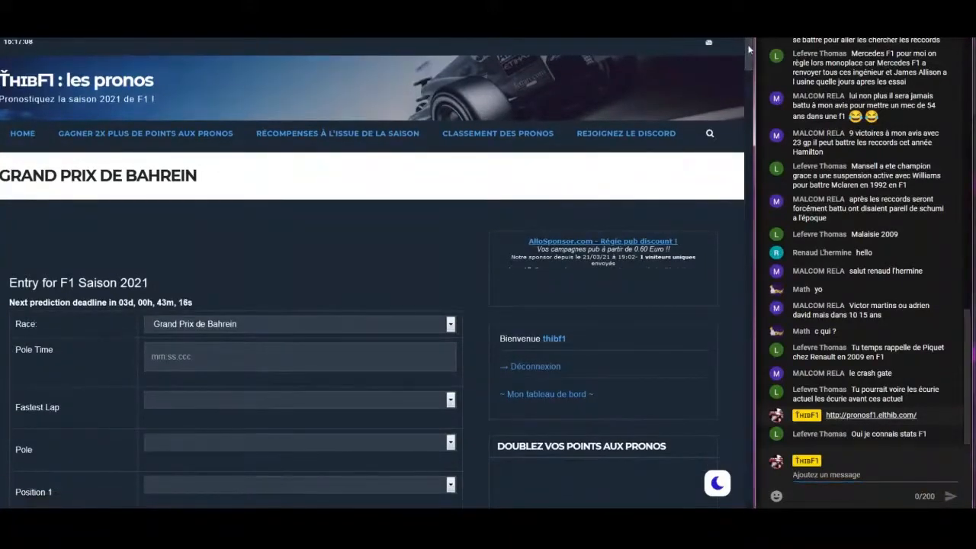
pyautogui.scroll(-1, 749, 50)
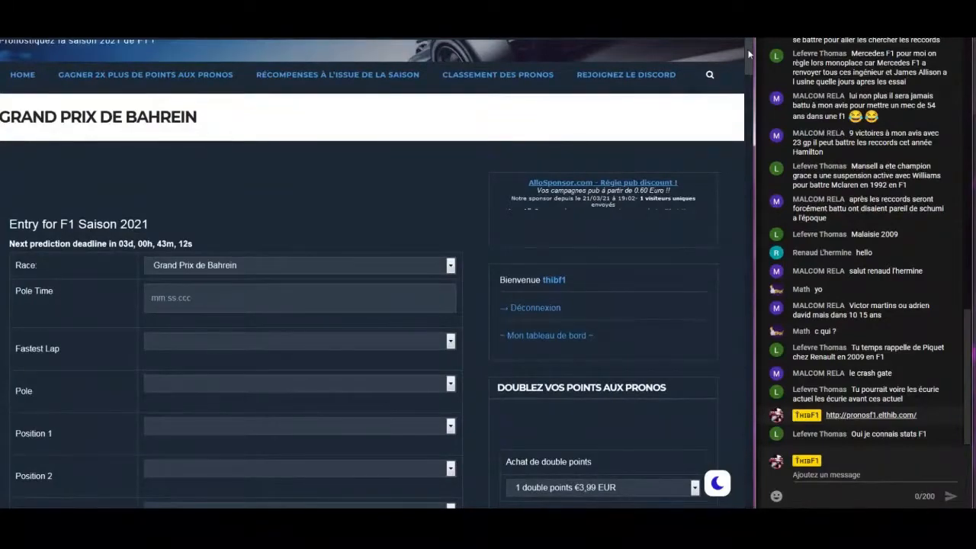
pyautogui.scroll(-1, 748, 55)
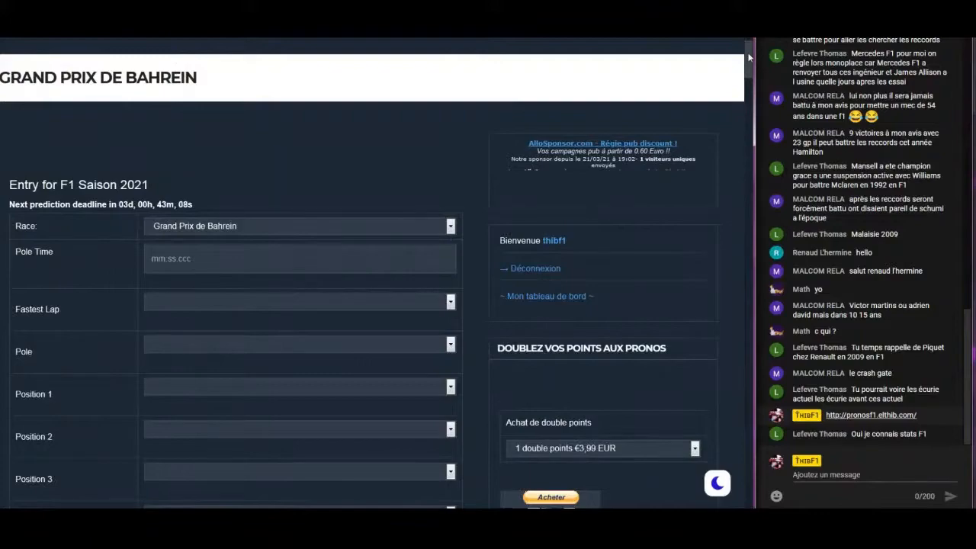
pyautogui.scroll(1, 749, 55)
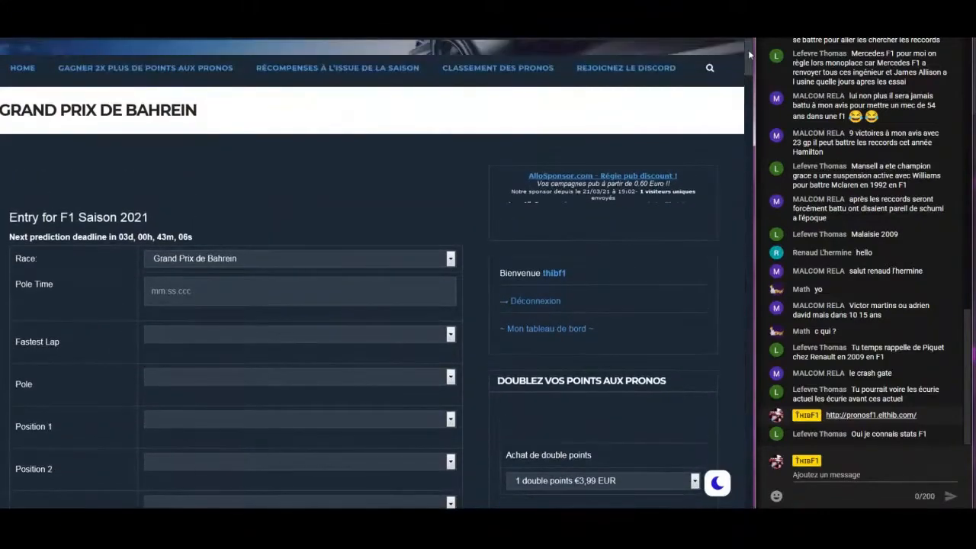
pyautogui.scroll(-2, 749, 53)
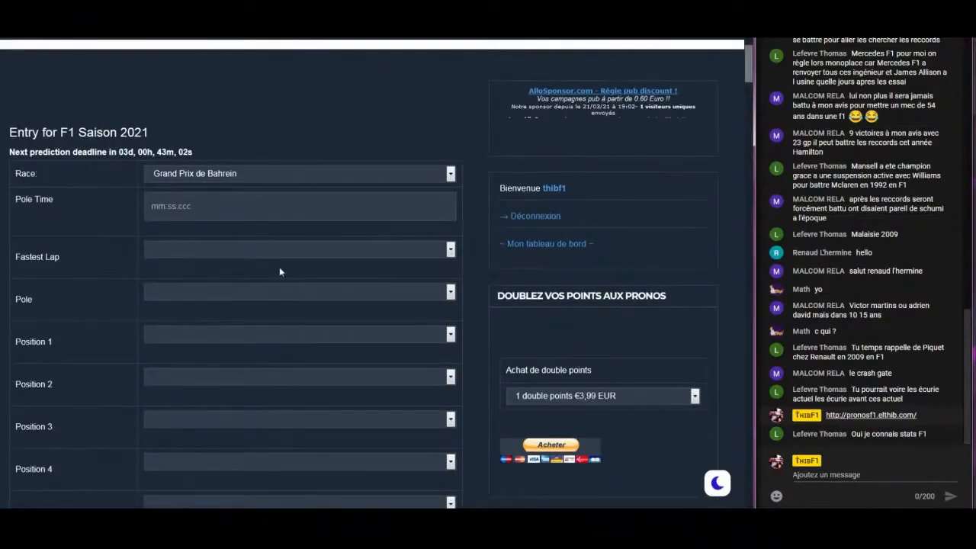
pyautogui.click(188, 206)
pyautogui.write('01:27.123')
pyautogui.hotkey('ctrl', 'a')
pyautogui.click(250, 127)
# Examine the driver choices offered for the Fastest Lap prediction without selecting one.
pyautogui.moveTo(748, 63); pyautogui.dragTo(747, 66)
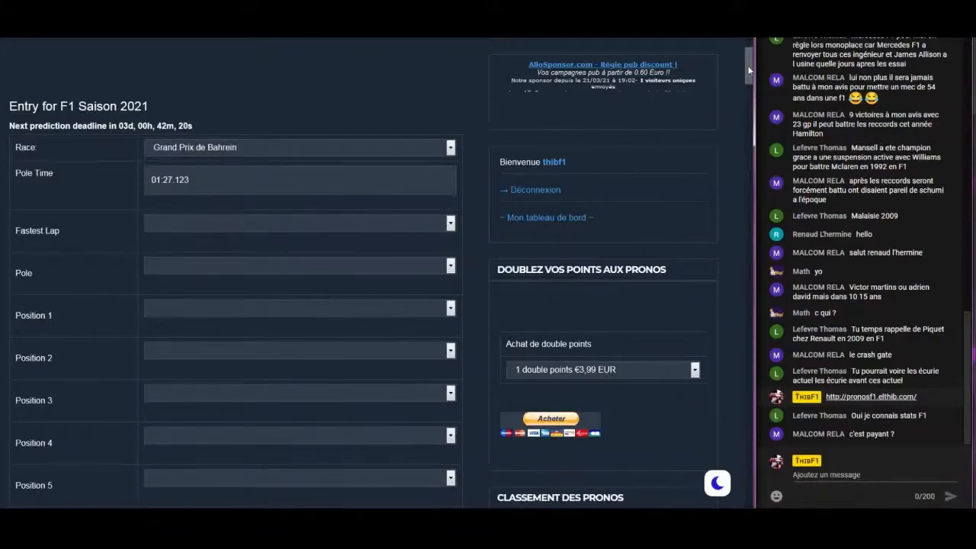
pyautogui.moveTo(748, 70); pyautogui.dragTo(747, 76)
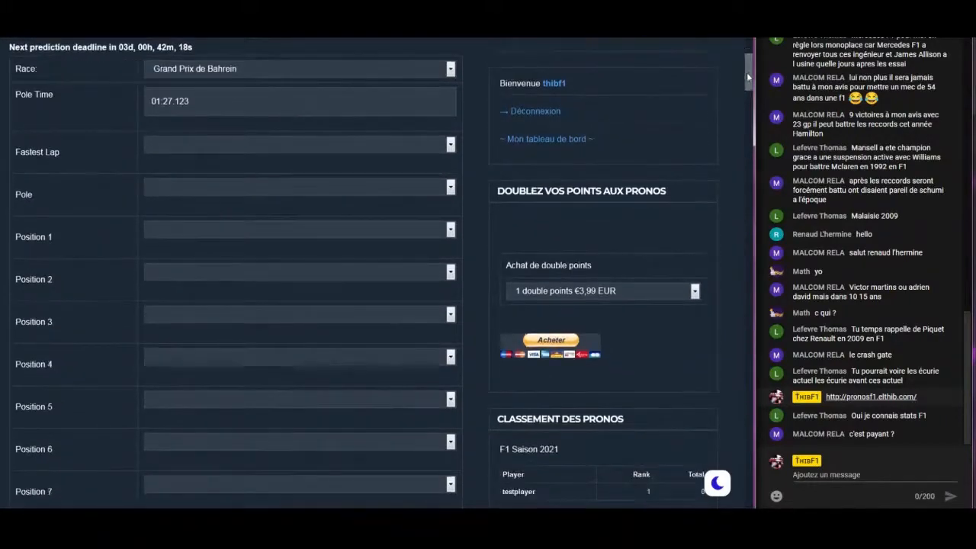
pyautogui.click(183, 146)
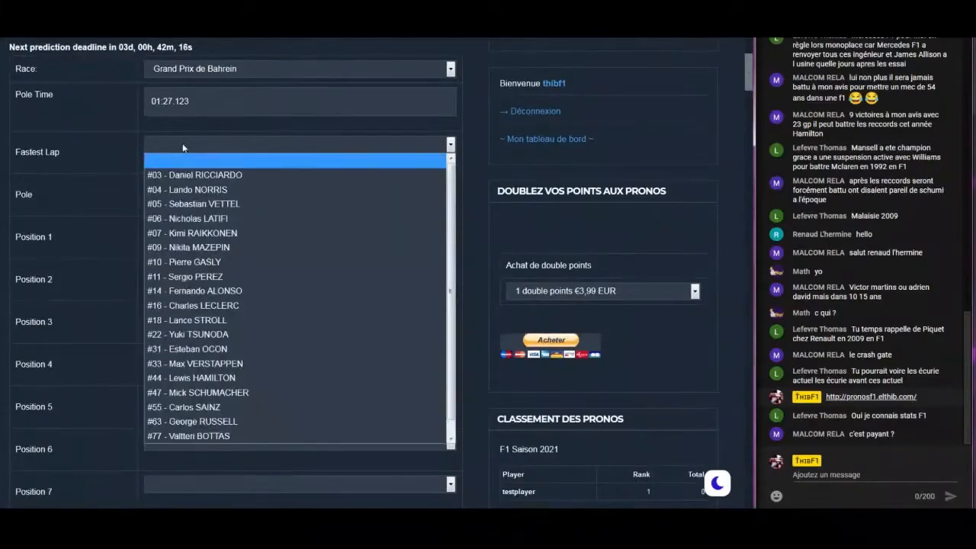
pyautogui.moveTo(450, 238); pyautogui.dragTo(445, 114)
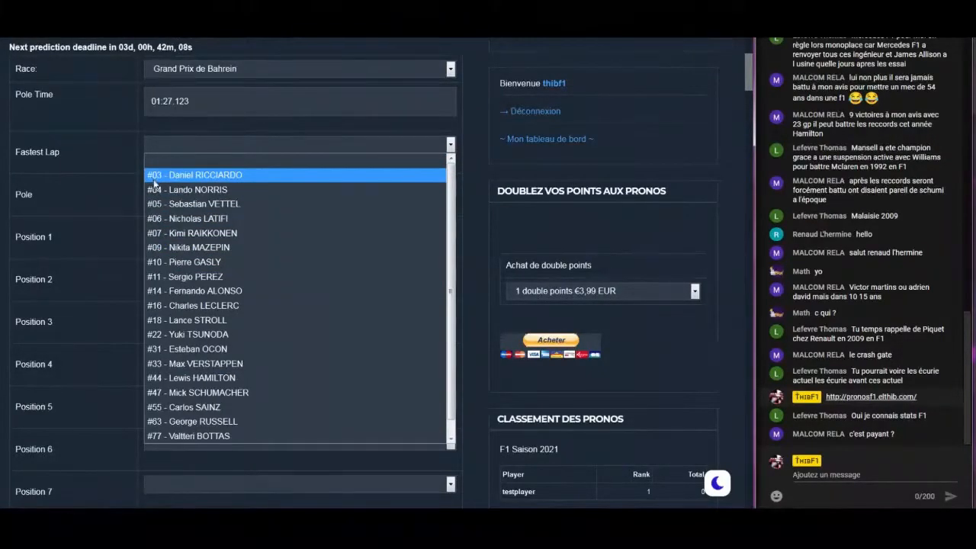
pyautogui.click(193, 147)
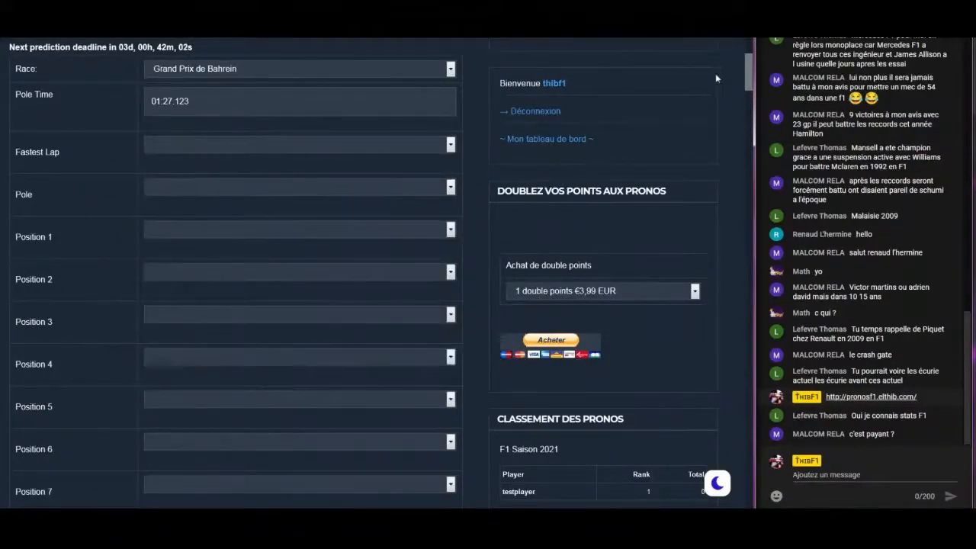
# Examine the remaining prediction fields down to Double Up, including the number choices for DNF.
pyautogui.scroll(-1, 745, 73)
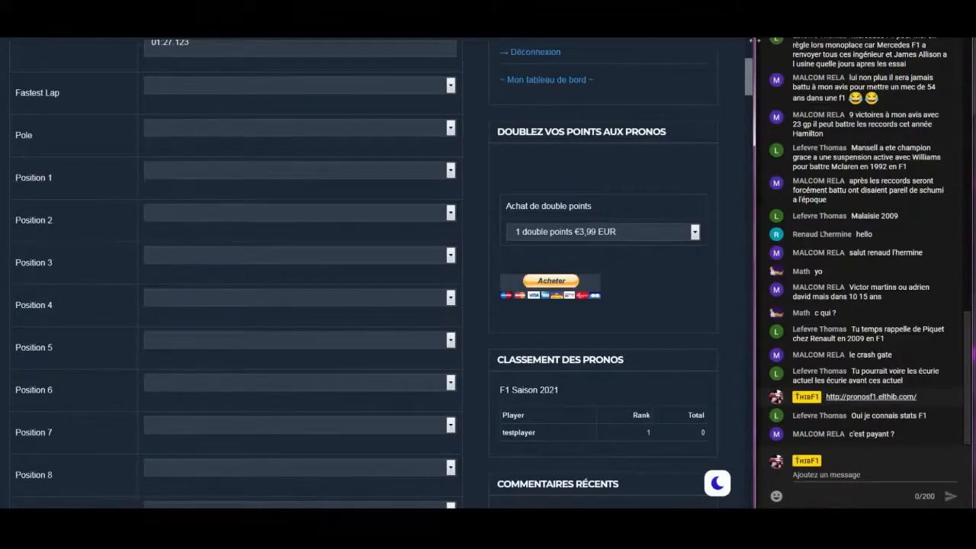
pyautogui.moveTo(750, 68); pyautogui.dragTo(749, 84)
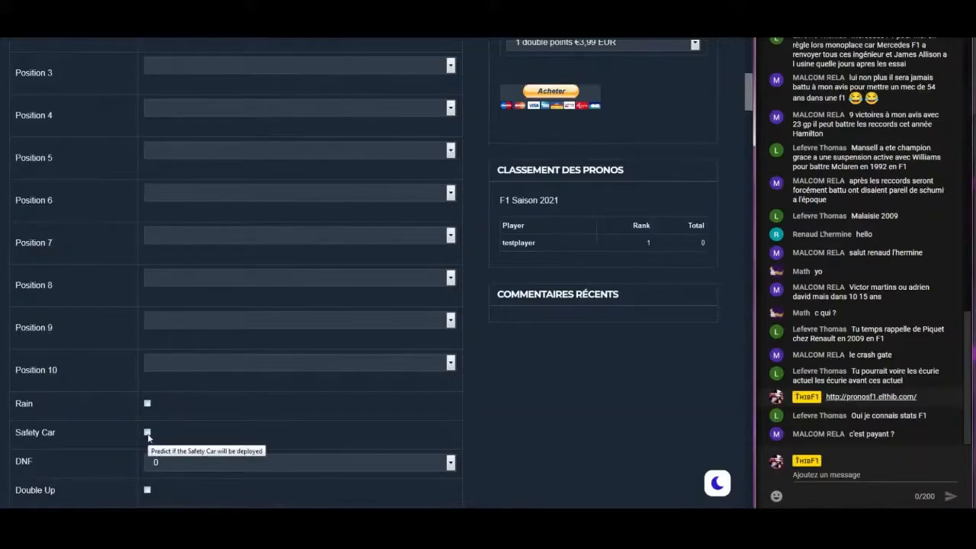
pyautogui.click(189, 459)
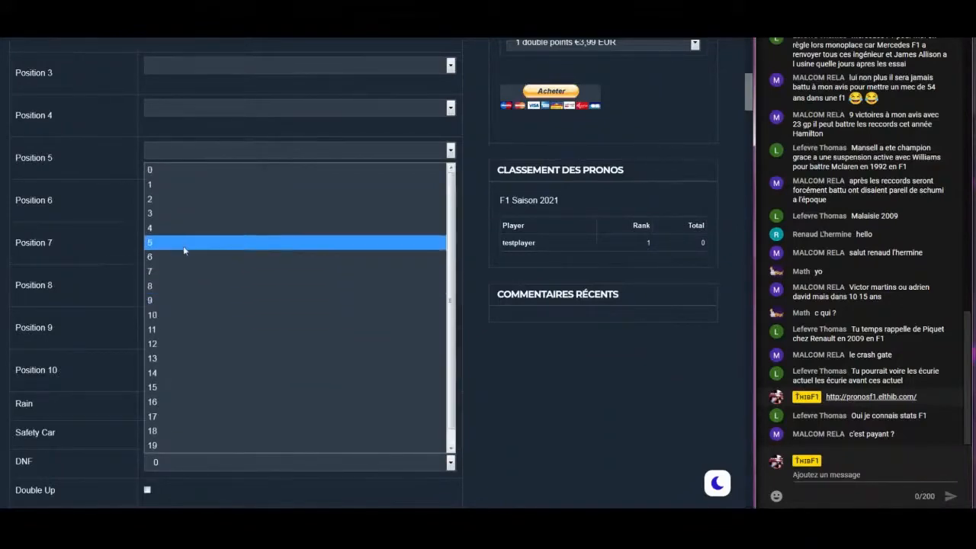
pyautogui.click(498, 388)
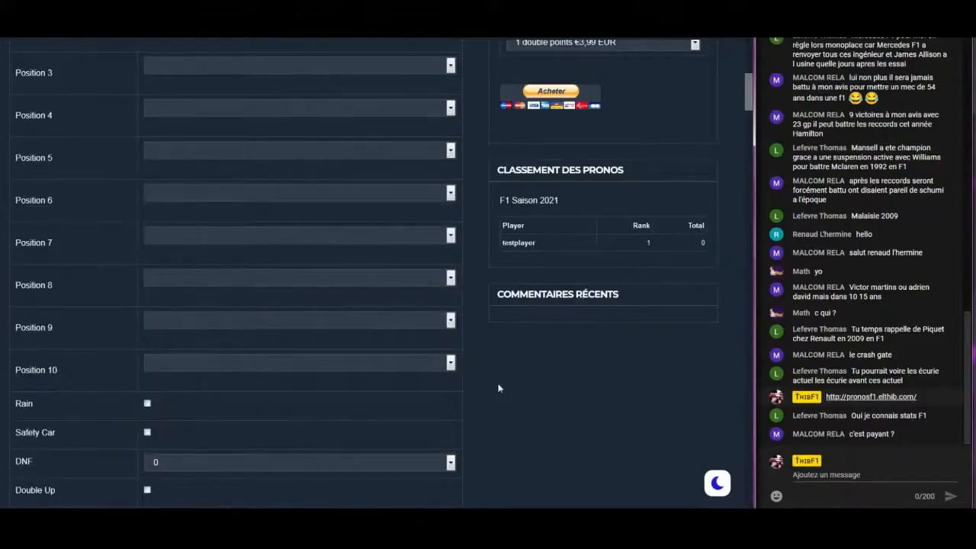
pyautogui.moveTo(745, 82); pyautogui.dragTo(745, 85)
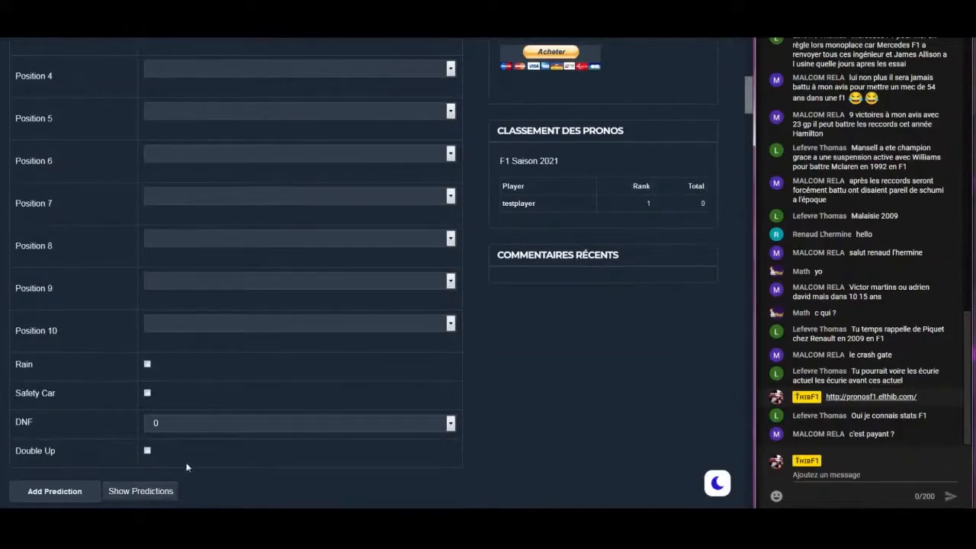
# Open the "Gagner 2x plus de points aux pronos" page and examine the double points packs on offer.
pyautogui.moveTo(745, 90); pyautogui.dragTo(749, 51)
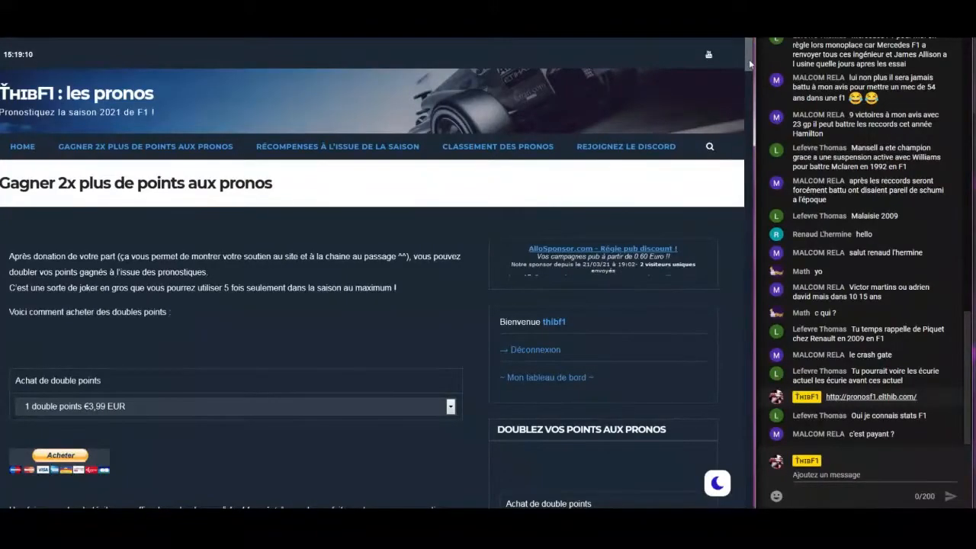
pyautogui.scroll(-1, 749, 63)
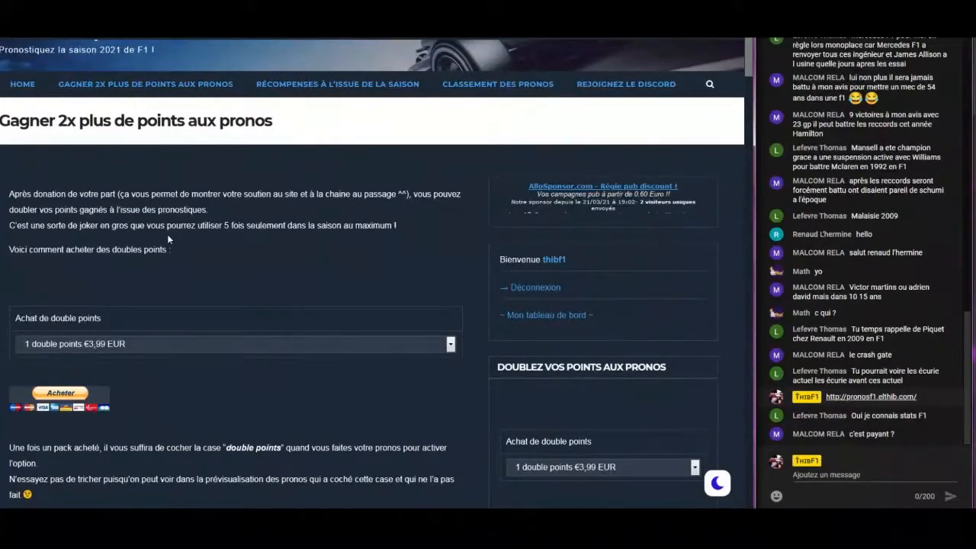
pyautogui.click(79, 345)
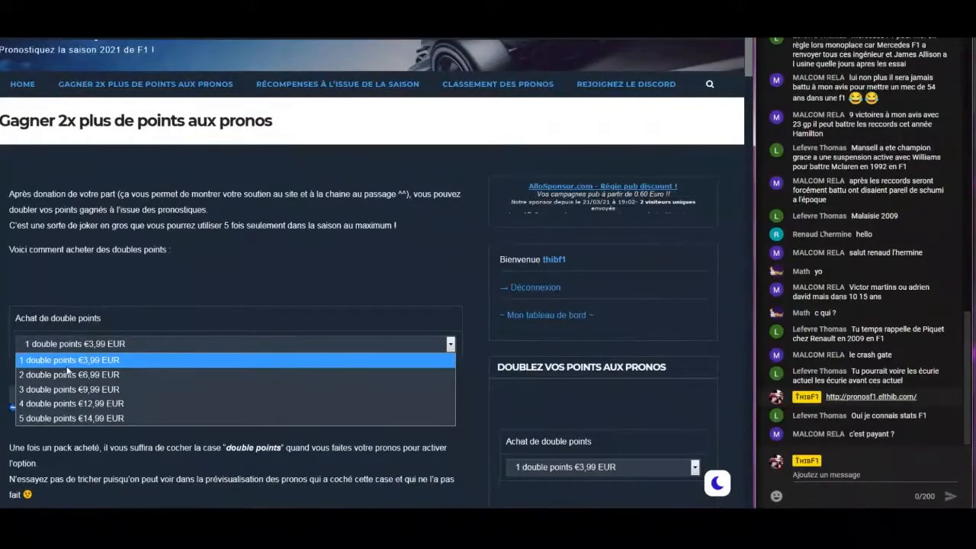
pyautogui.click(113, 287)
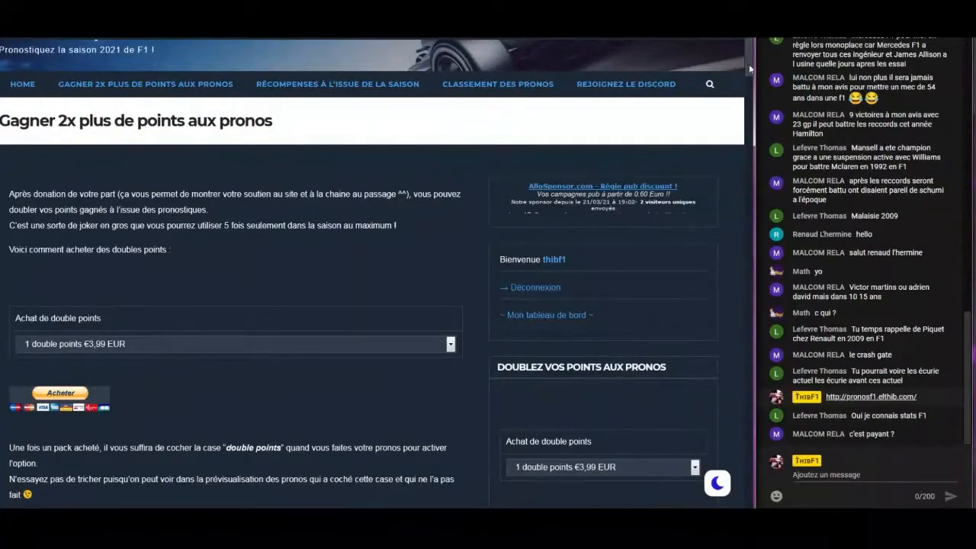
pyautogui.scroll(-1, 749, 65)
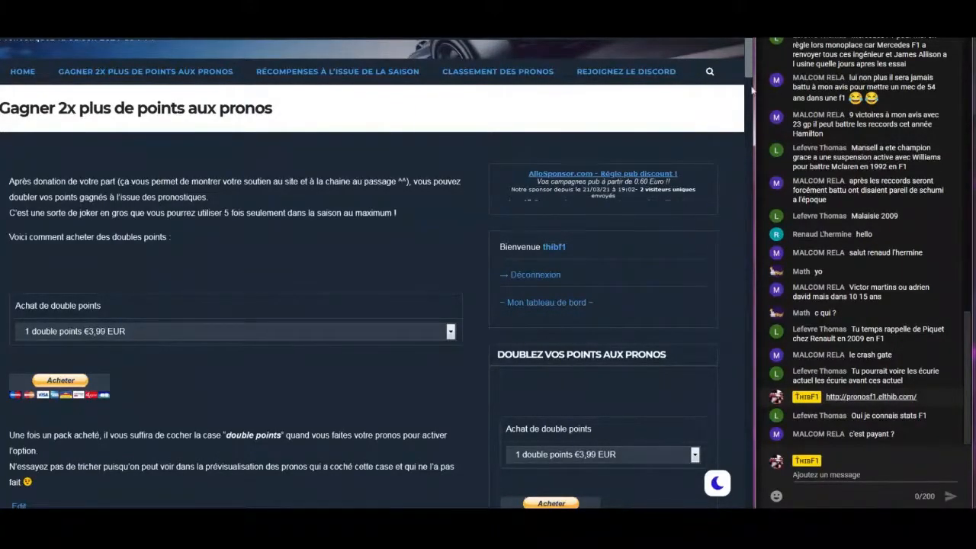
pyautogui.moveTo(752, 75); pyautogui.dragTo(751, 77)
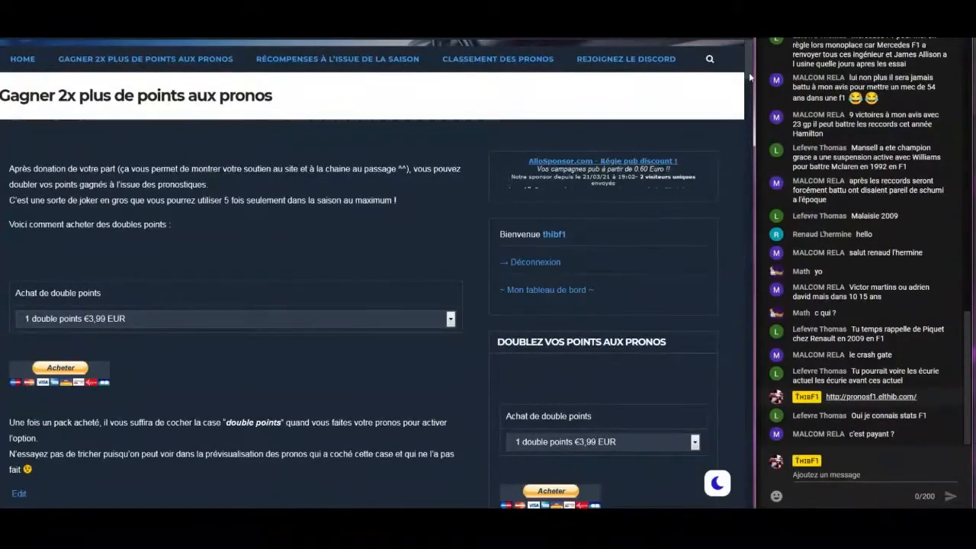
pyautogui.moveTo(750, 76); pyautogui.dragTo(749, 69)
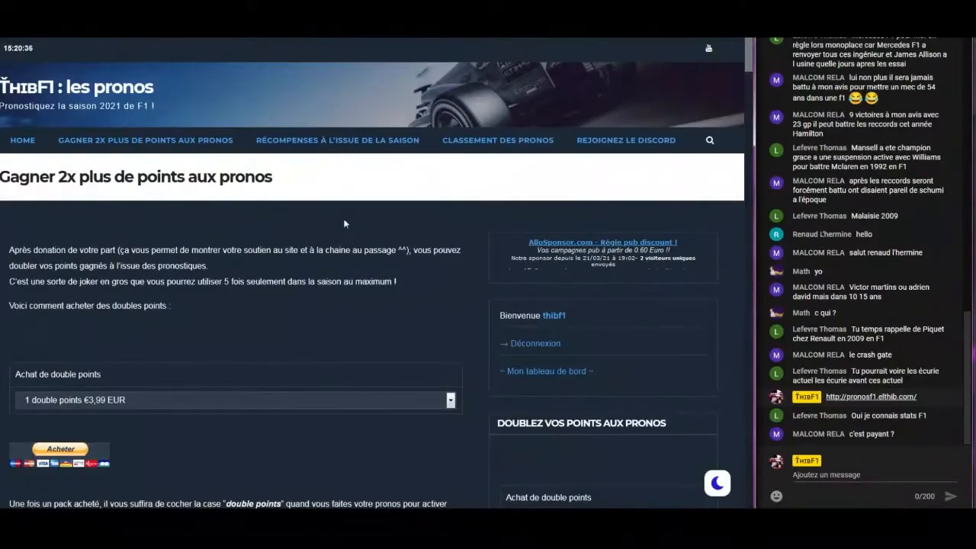
# Review the "Récompenses à l'issue de la saison" page, closing the advert, and open the "Classement des pronos" page.
pyautogui.click(353, 142)
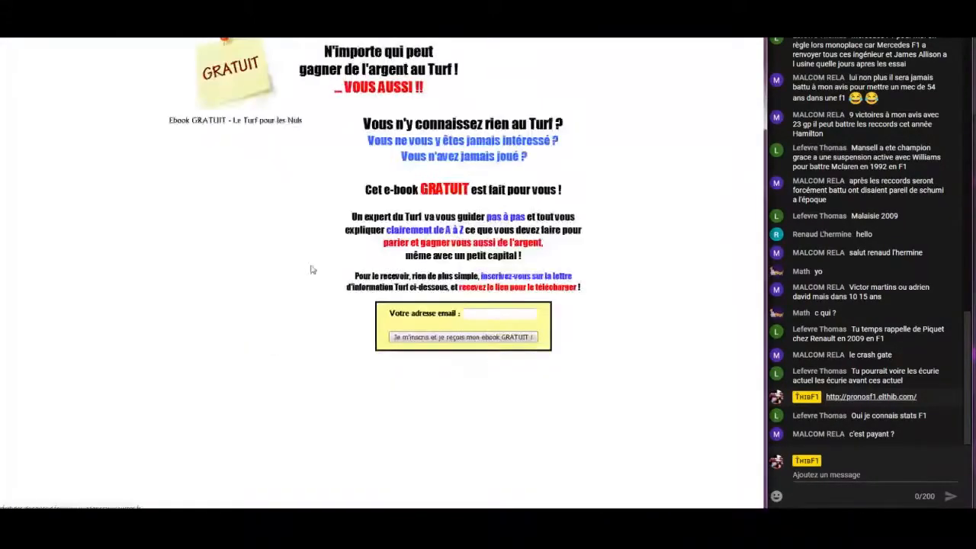
pyautogui.hotkey('ctrl', 'w')
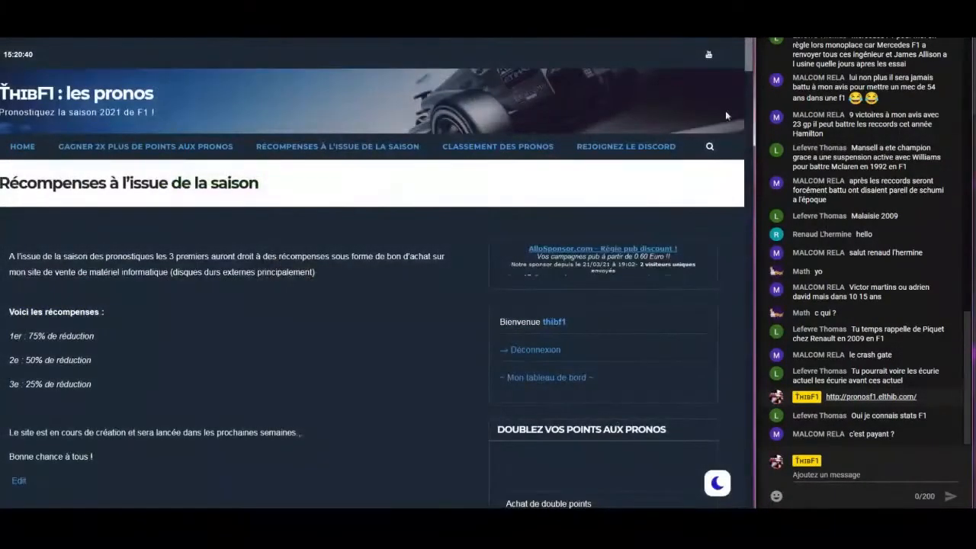
pyautogui.moveTo(750, 61); pyautogui.dragTo(748, 69)
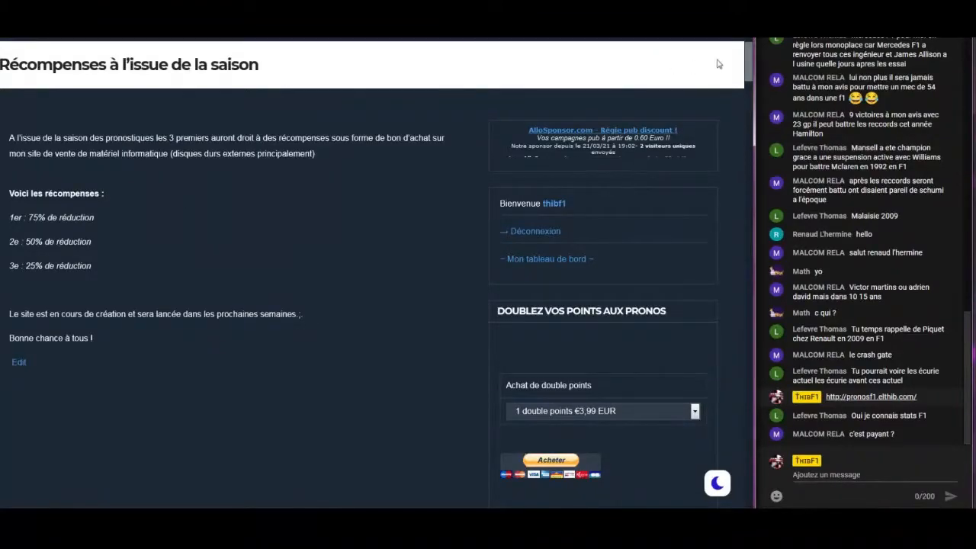
pyautogui.moveTo(745, 62); pyautogui.dragTo(744, 95)
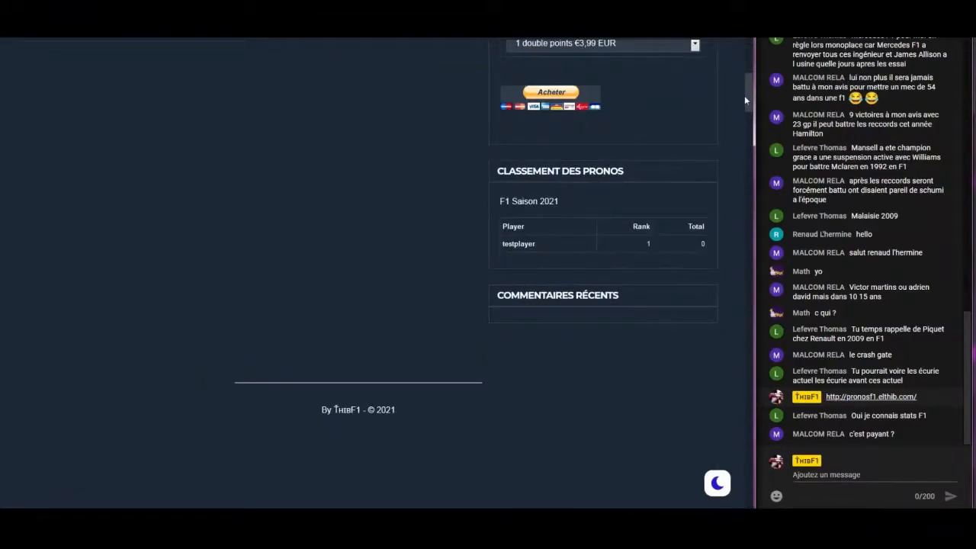
pyautogui.moveTo(744, 96); pyautogui.dragTo(747, 53)
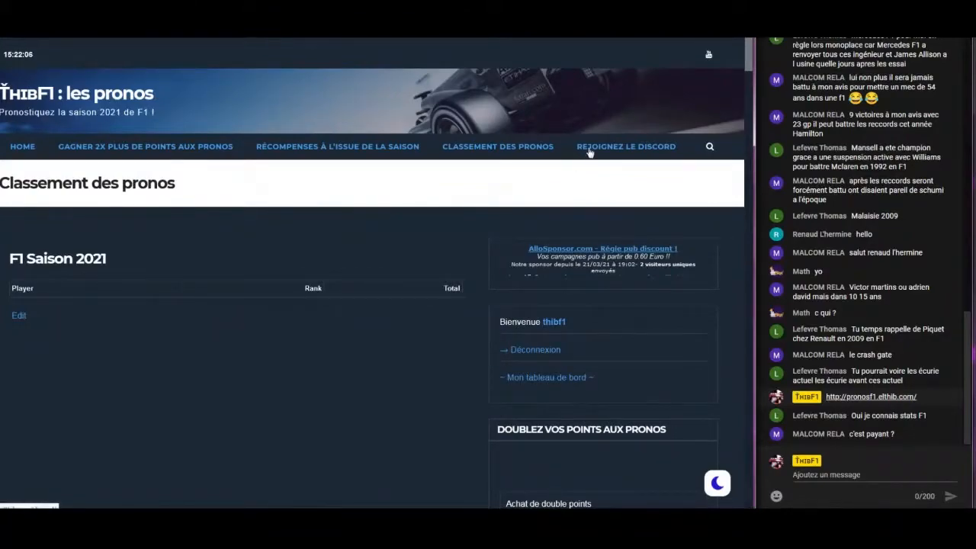
# Return to the home page's Grand Prix de Bahrein prediction form and switch the site to light mode.
pyautogui.click(23, 154)
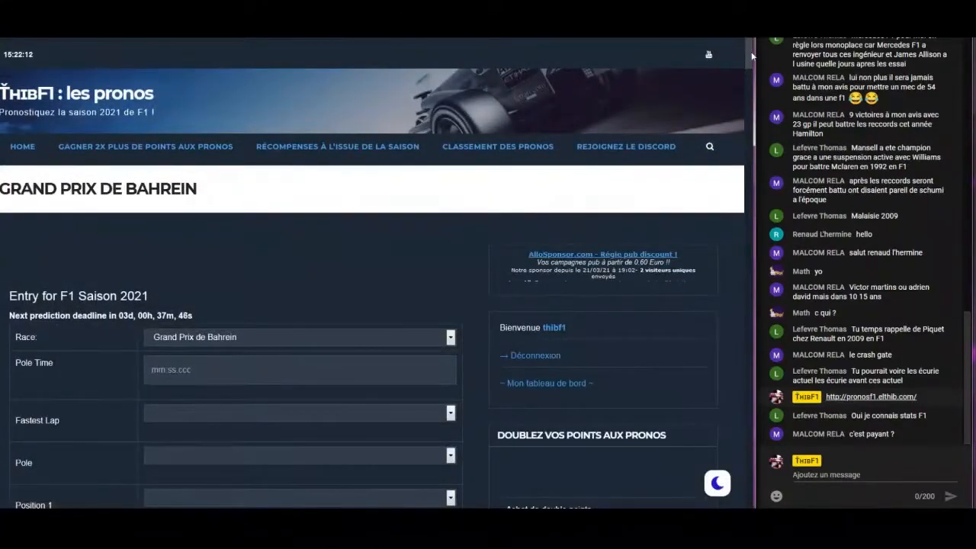
pyautogui.scroll(-4, 747, 62)
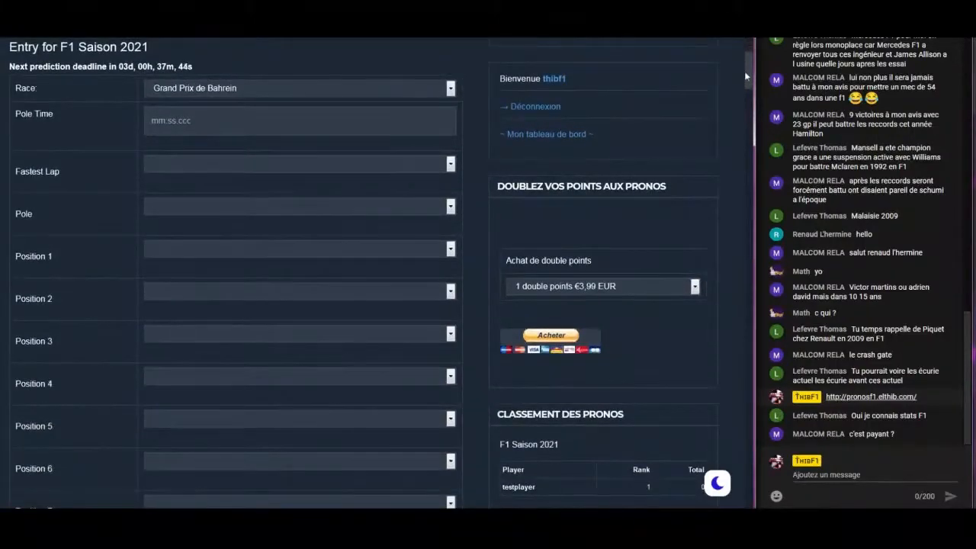
pyautogui.moveTo(746, 76); pyautogui.dragTo(744, 51)
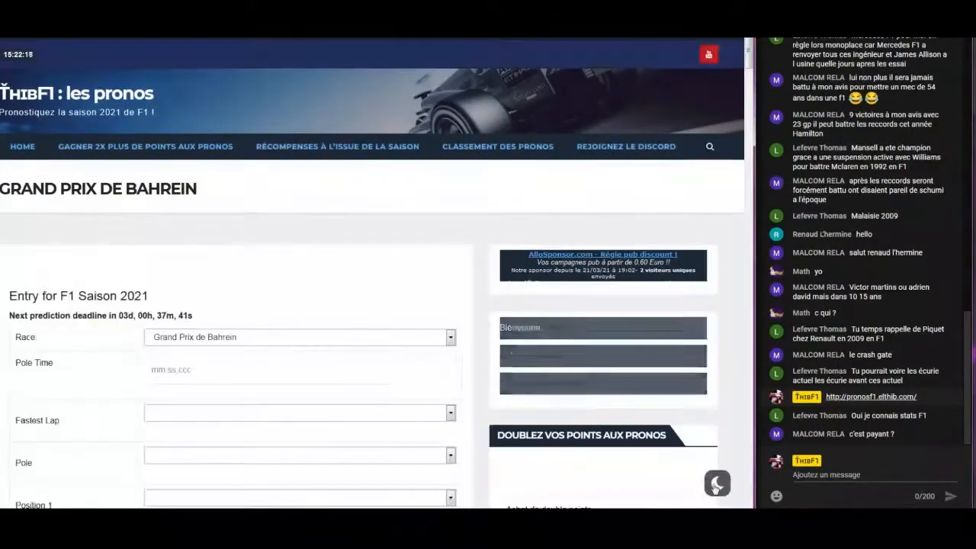
# Switch the site back and forth between light and dark mode, leaving it in dark mode.
pyautogui.click(717, 483)
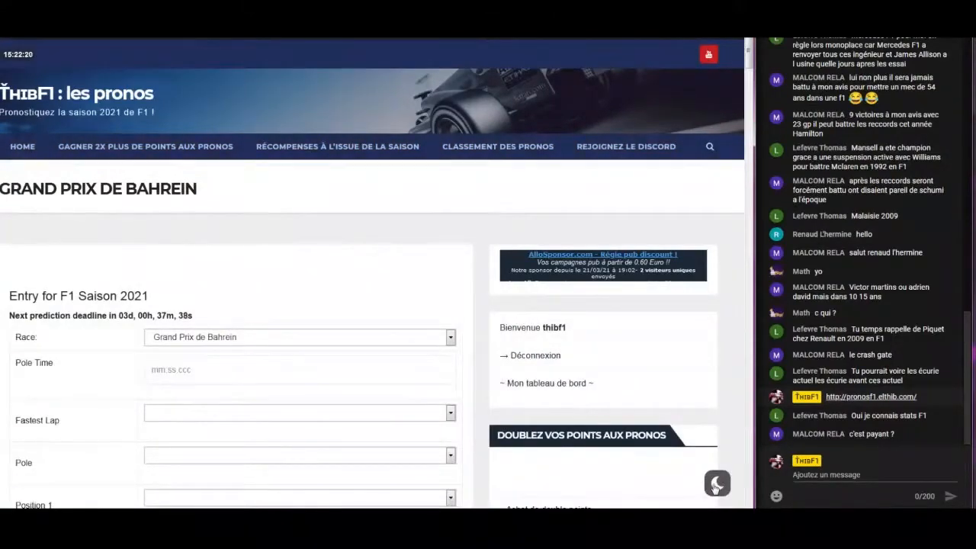
pyautogui.click(717, 483)
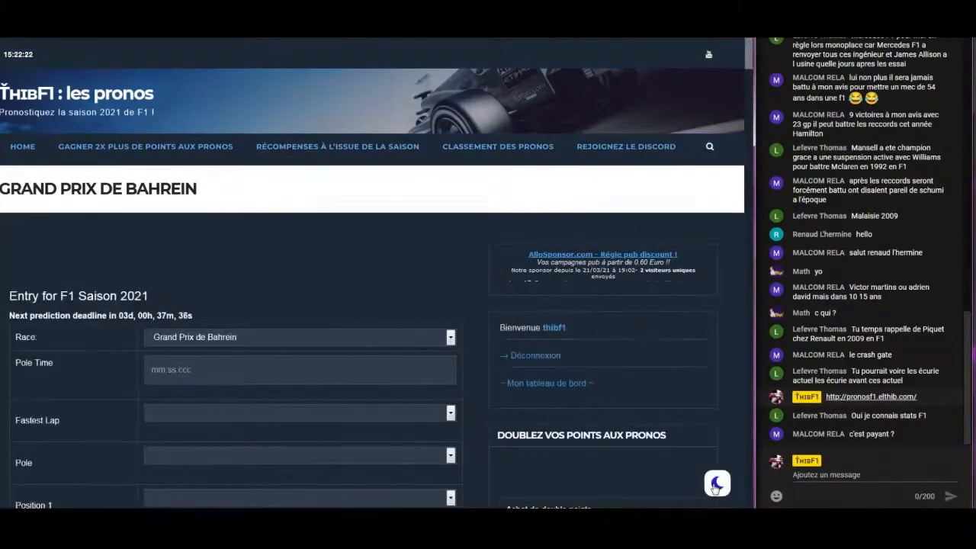
pyautogui.click(717, 484)
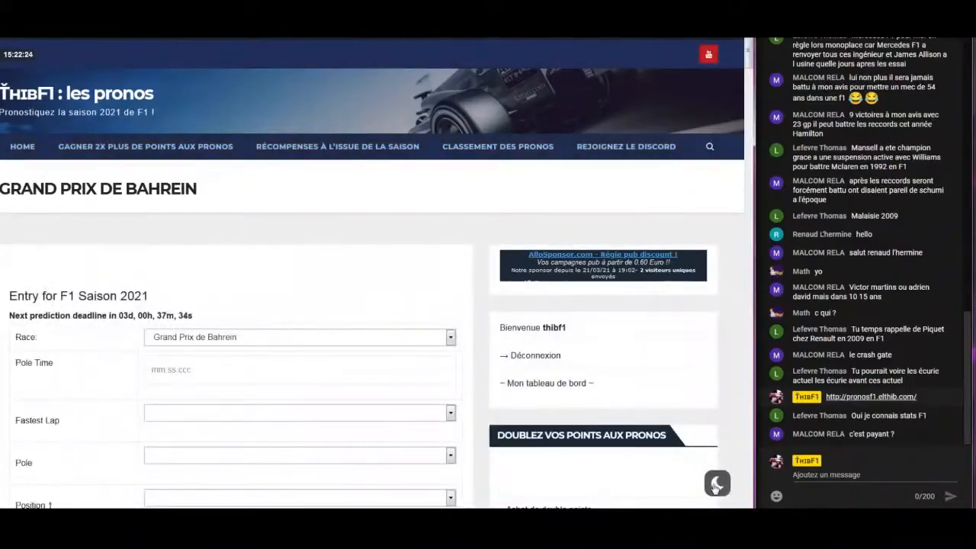
pyautogui.moveTo(748, 52)
pyautogui.mouseDown()
pyautogui.moveTo(745, 97)
pyautogui.moveTo(744, 52)
pyautogui.mouseUp()
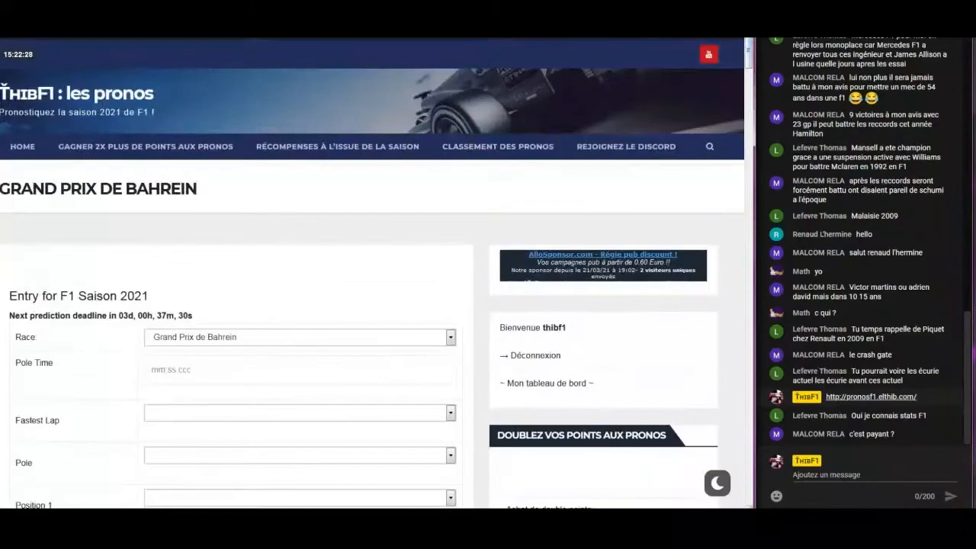
pyautogui.click(717, 481)
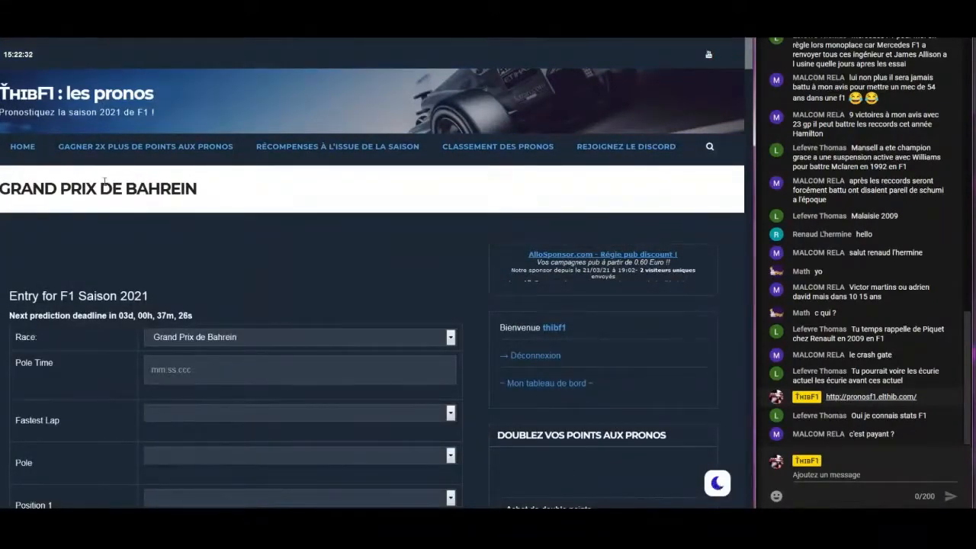
# Go to the end of the Grand Prix de Bahrein prediction form and show the predictions submitted for that race.
pyautogui.moveTo(102, 183); pyautogui.dragTo(211, 187)
pyautogui.click(218, 224)
pyautogui.scroll(-2, 748, 61)
pyautogui.moveTo(747, 61); pyautogui.dragTo(741, 119)
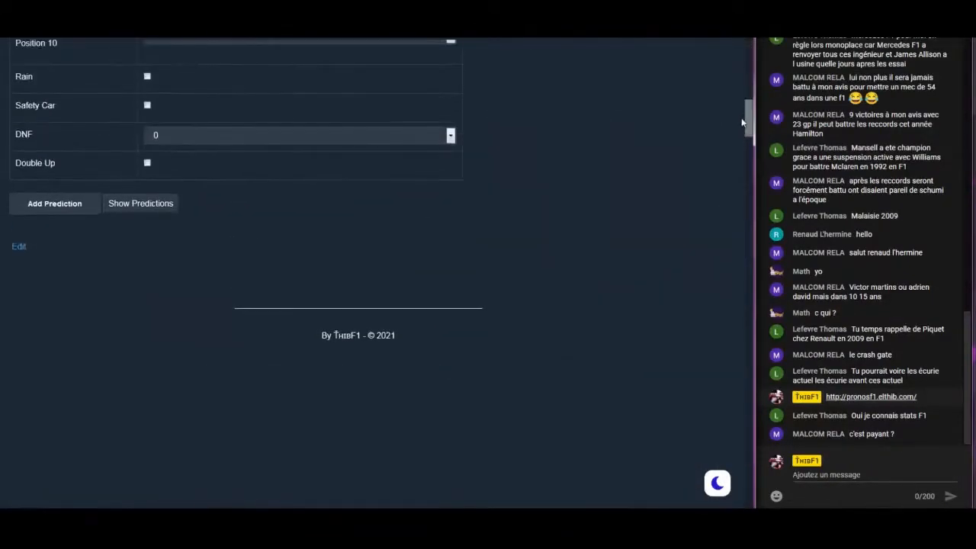
pyautogui.click(166, 212)
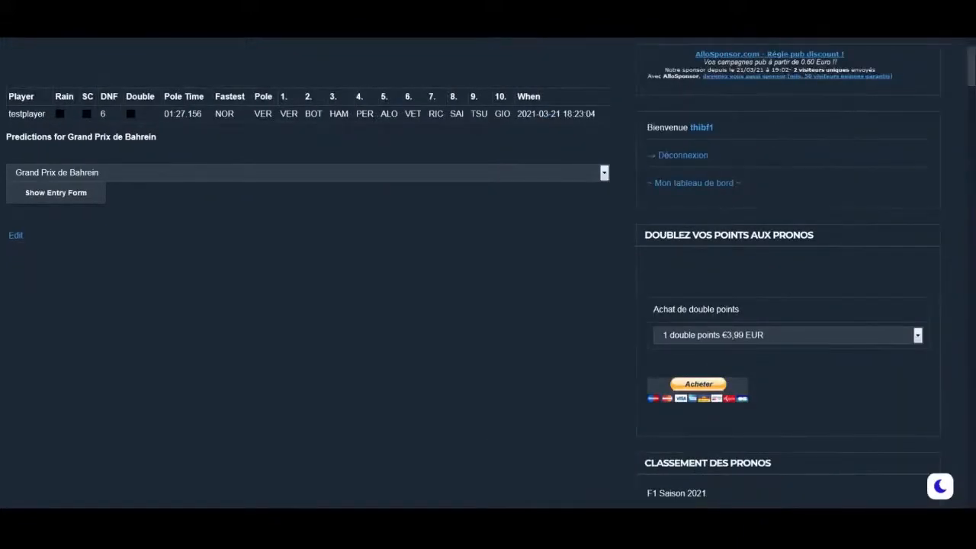
pyautogui.scroll(2, 289, 272)
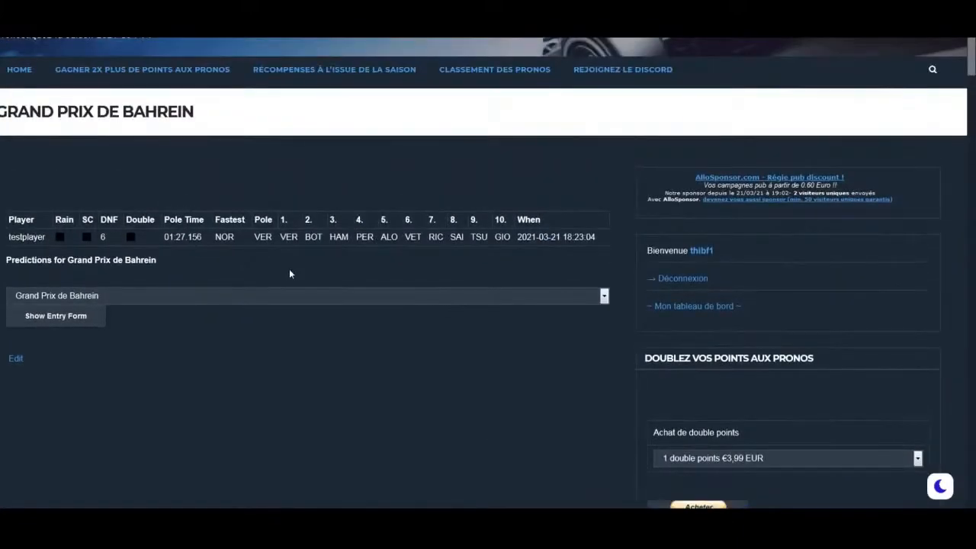
# Check the prediction table in light and dark mode, then examine its pole time, fastest lap, pole and submission time entries.
pyautogui.click(947, 486)
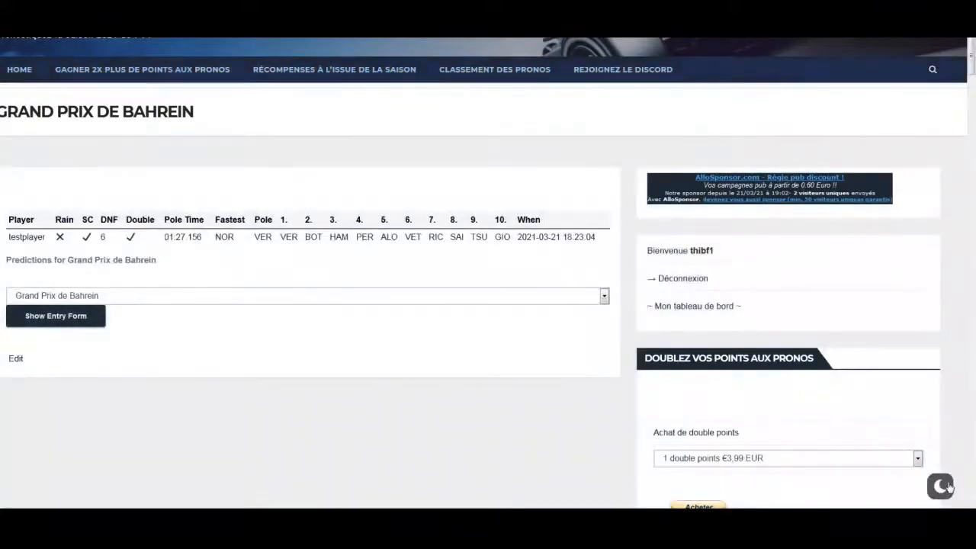
pyautogui.click(947, 487)
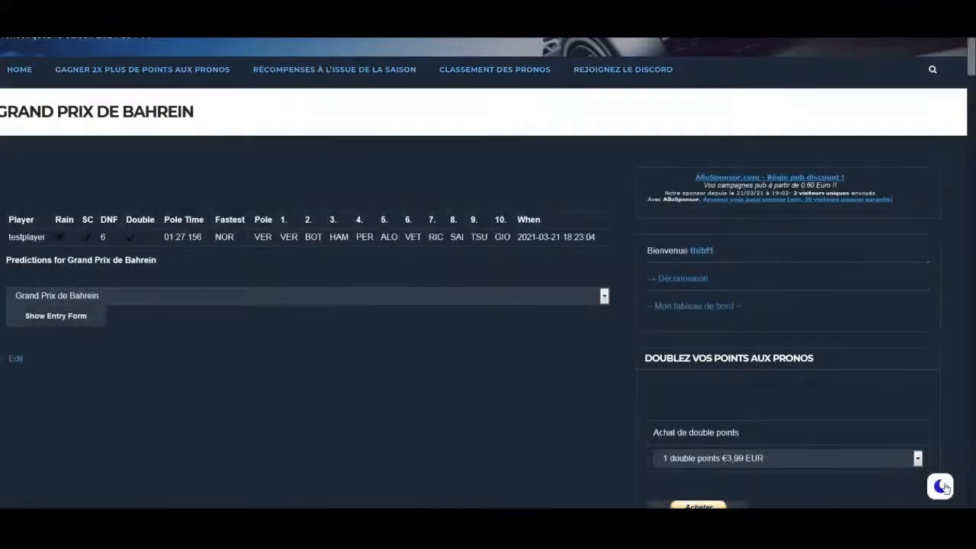
pyautogui.tripleClick(191, 237)
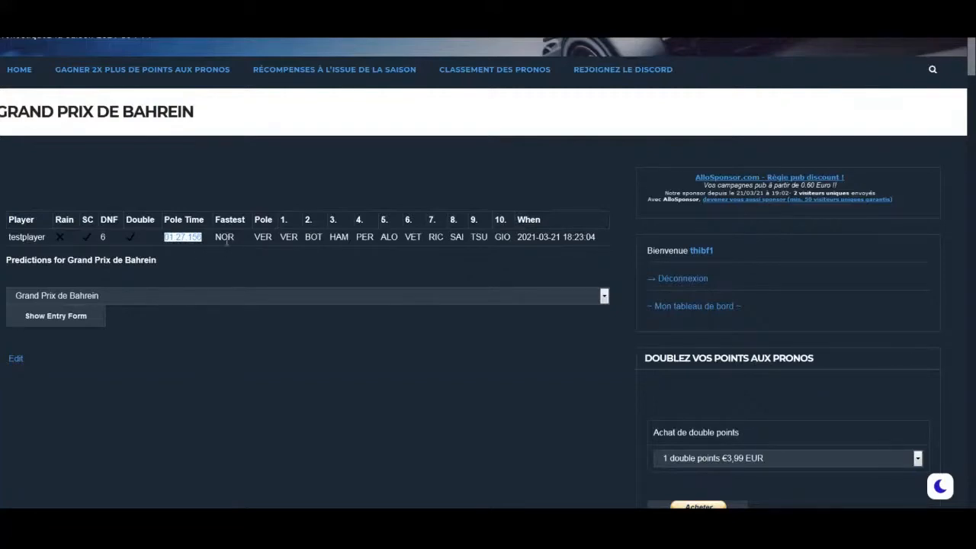
pyautogui.doubleClick(225, 238)
pyautogui.click(263, 238)
pyautogui.moveTo(597, 239); pyautogui.dragTo(517, 238)
pyautogui.click(518, 267)
pyautogui.tripleClick(141, 259)
pyautogui.click(127, 251)
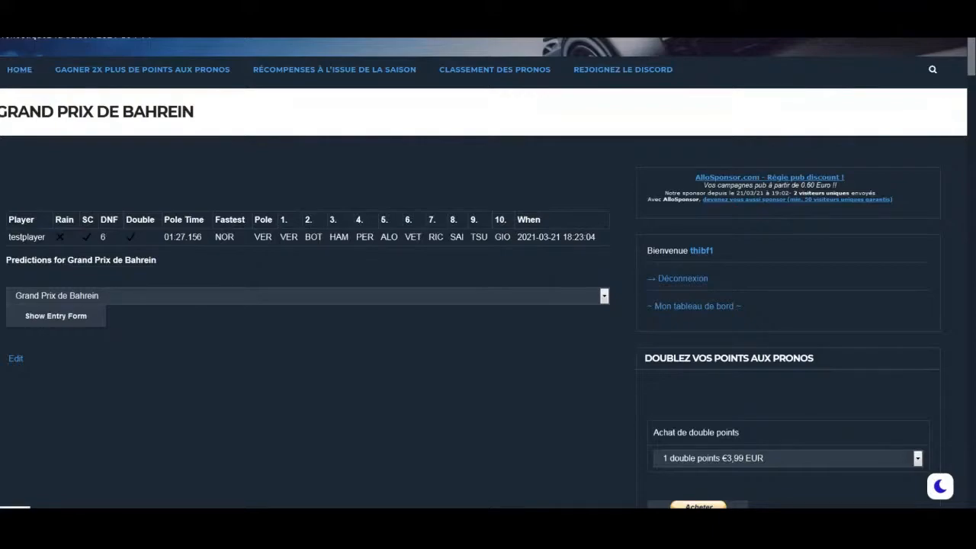
# Fit the browser window beside the live chat and review the Grand Prix de Bahrein entry form and the double points purchase box.
pyautogui.press('super+Left')
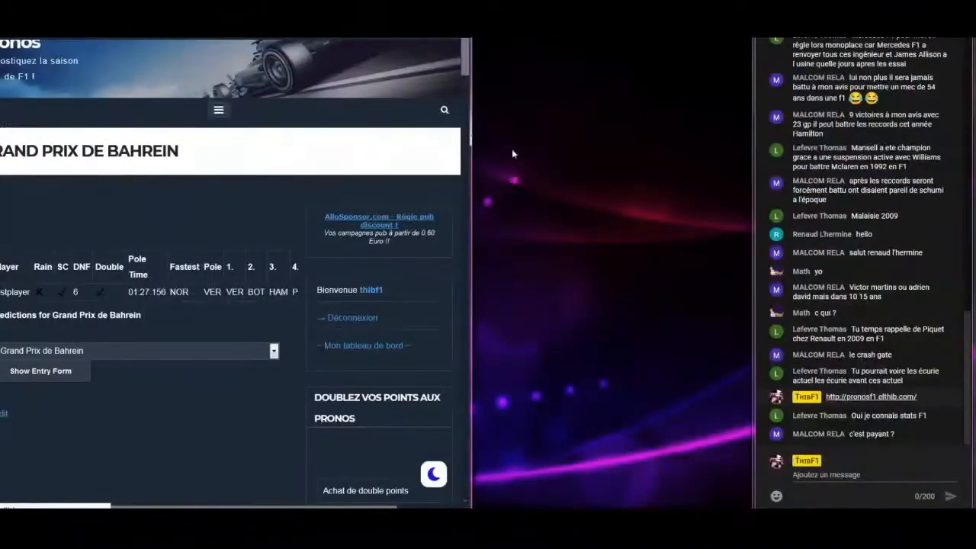
pyautogui.moveTo(470, 140); pyautogui.dragTo(755, 219)
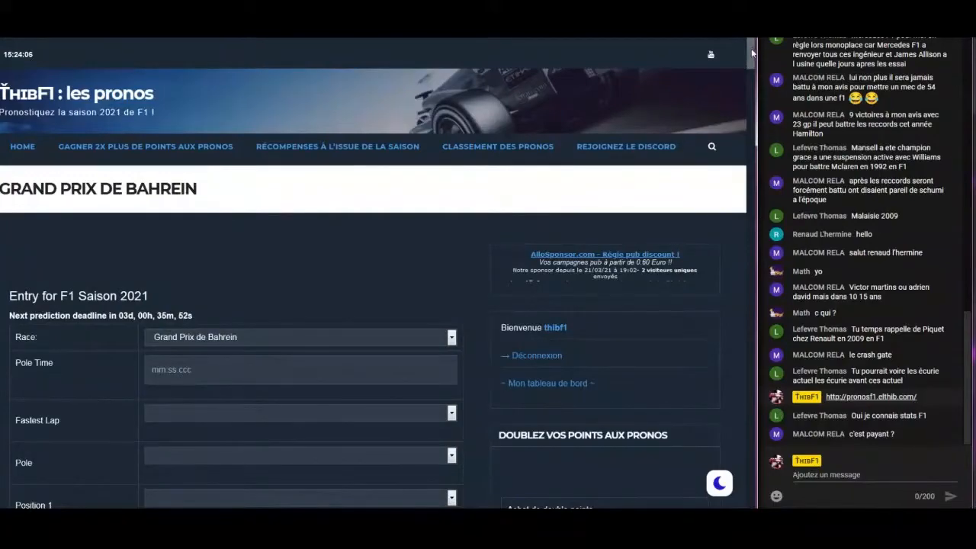
pyautogui.scroll(-1, 751, 55)
pyautogui.scroll(-1, 751, 55)
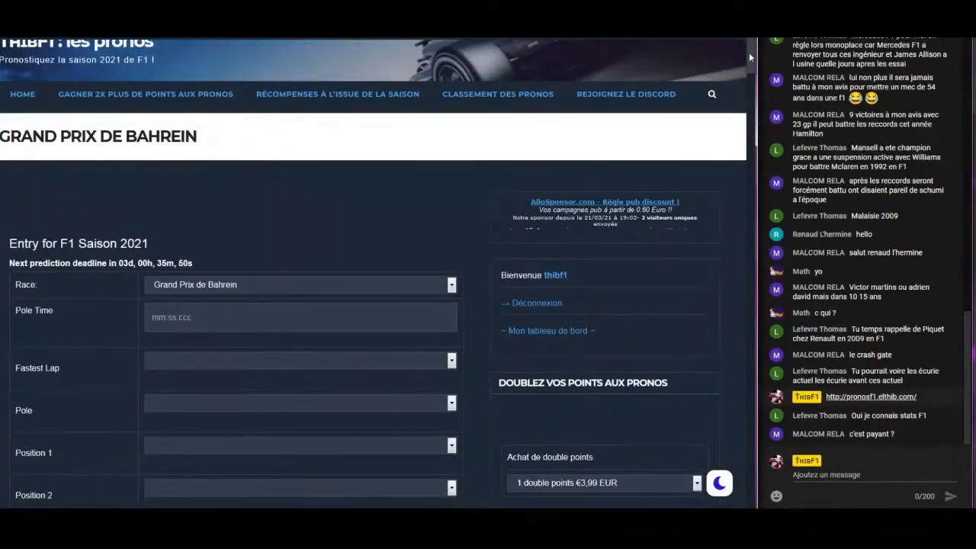
pyautogui.scroll(-2, 748, 53)
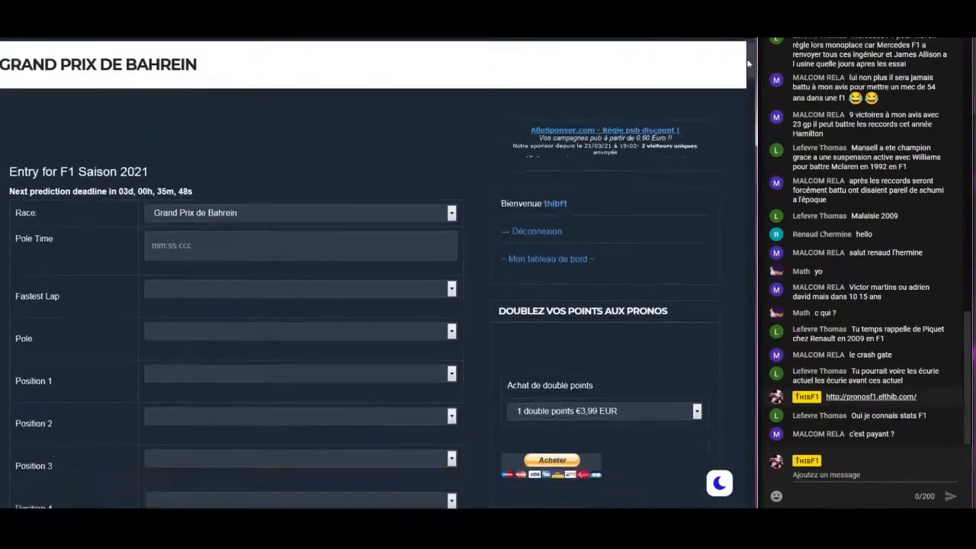
pyautogui.scroll(3, 749, 53)
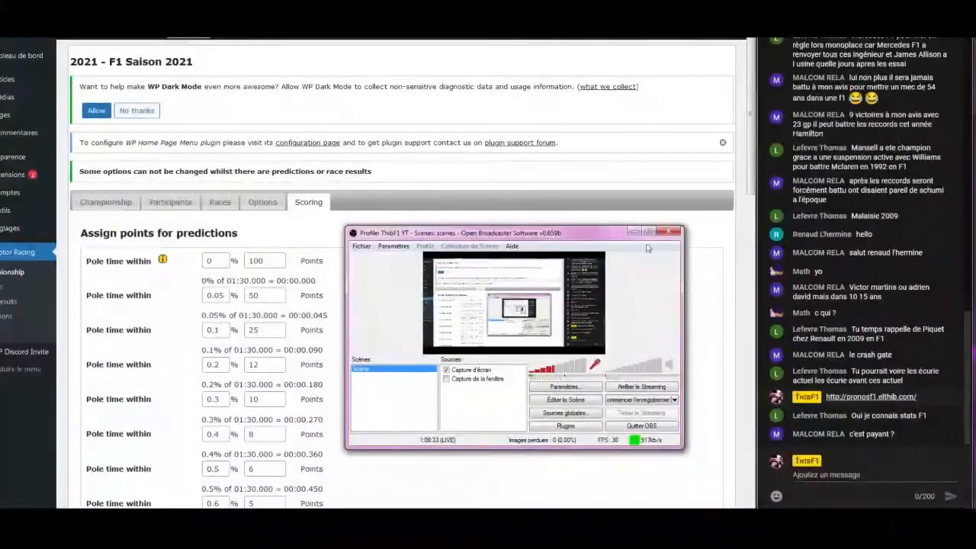
# Minimise the Open Broadcaster Software window and examine the first pole time scoring rows of the F1 Saison 2021 championship.
pyautogui.click(638, 233)
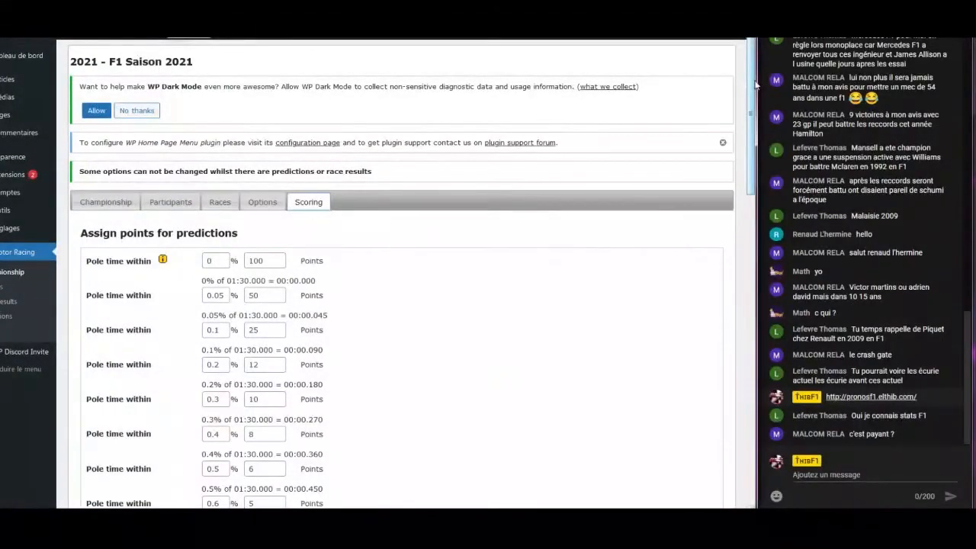
pyautogui.moveTo(752, 90); pyautogui.dragTo(735, 129)
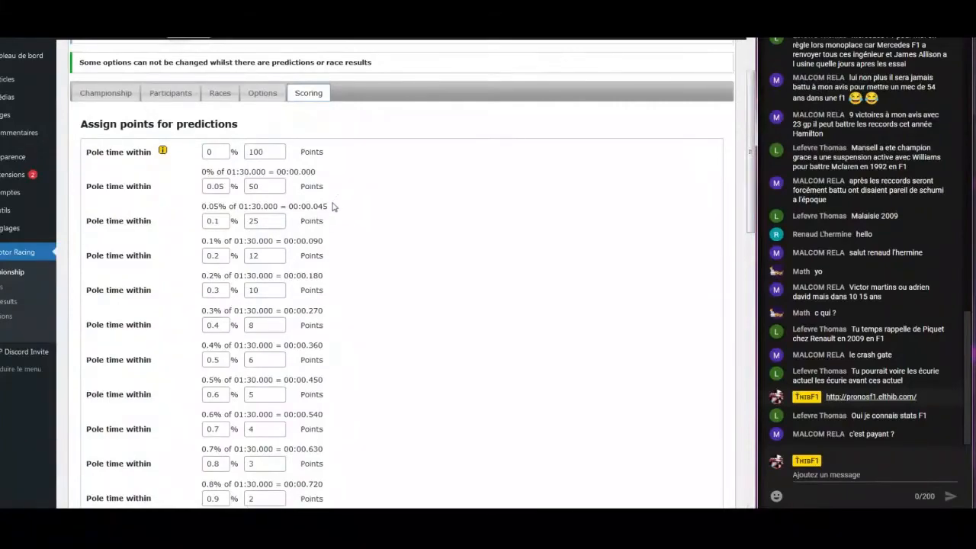
pyautogui.moveTo(328, 207); pyautogui.dragTo(319, 207)
pyautogui.click(324, 177)
pyautogui.scroll(-1, 752, 118)
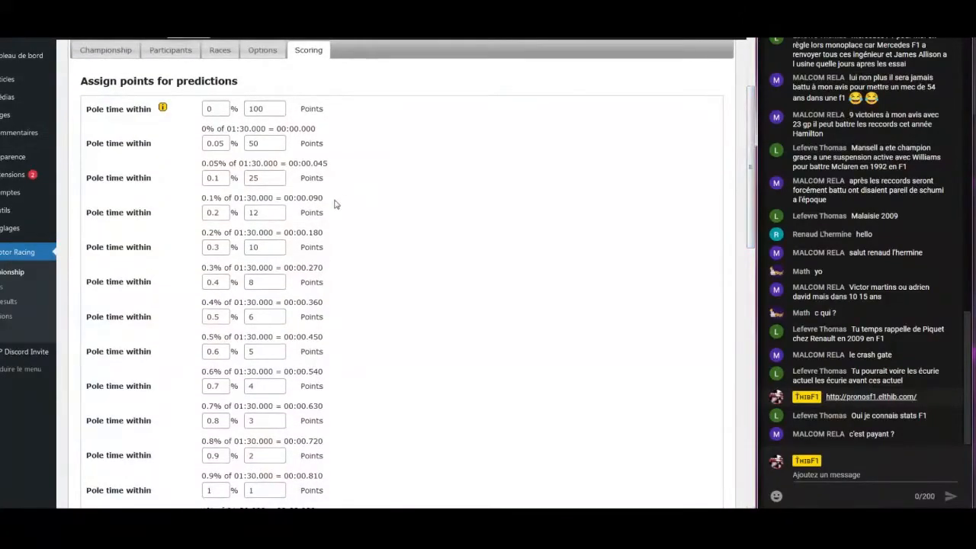
# Examine the pole time margins and their points from 0.1% to 1%, and recheck the 0.05% margin.
pyautogui.moveTo(336, 202); pyautogui.dragTo(261, 183)
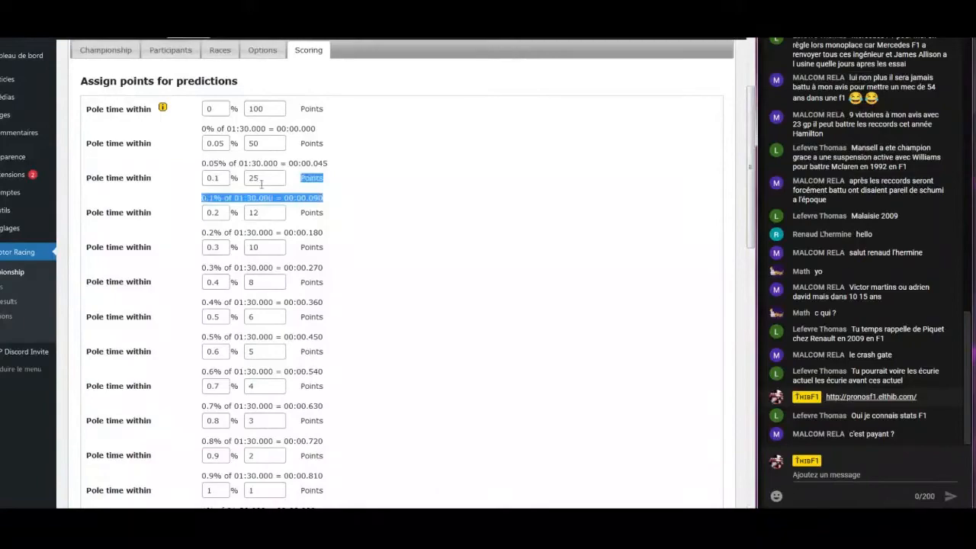
pyautogui.click(318, 233)
pyautogui.moveTo(338, 240); pyautogui.dragTo(269, 231)
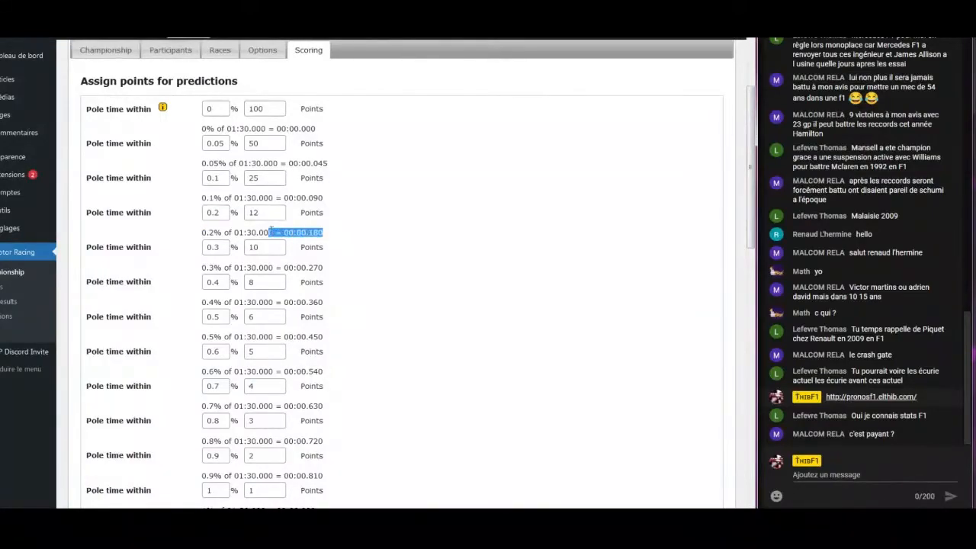
pyautogui.moveTo(330, 268); pyautogui.dragTo(310, 268)
pyautogui.moveTo(332, 305); pyautogui.dragTo(310, 303)
pyautogui.moveTo(328, 340); pyautogui.dragTo(307, 337)
pyautogui.moveTo(751, 180); pyautogui.dragTo(751, 184)
pyautogui.moveTo(321, 501); pyautogui.dragTo(304, 500)
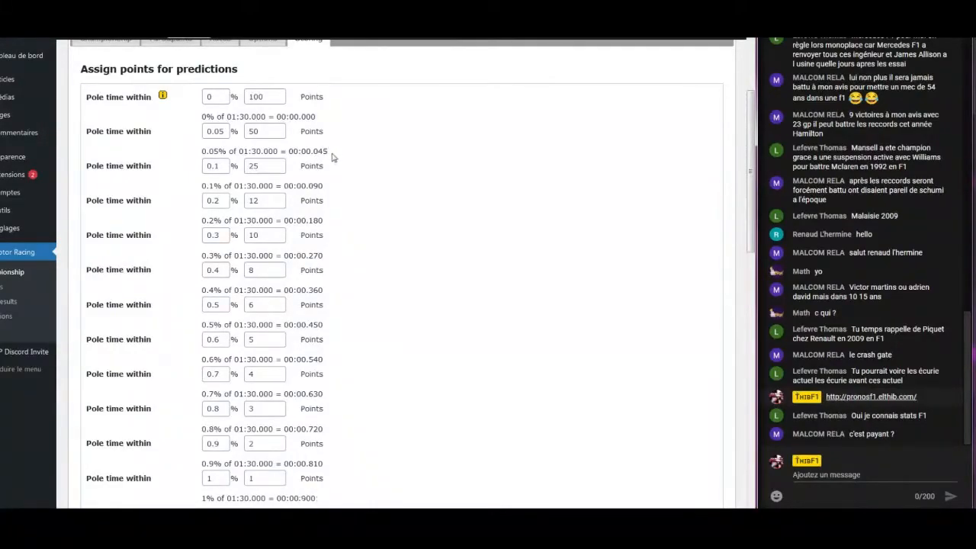
pyautogui.moveTo(330, 152); pyautogui.dragTo(312, 152)
pyautogui.click(312, 197)
# Examine the points for pole, fastest lap and driver positions, the finishing order bonuses, and the Rain, Safety Car and DNF scoring.
pyautogui.moveTo(751, 132); pyautogui.dragTo(750, 206)
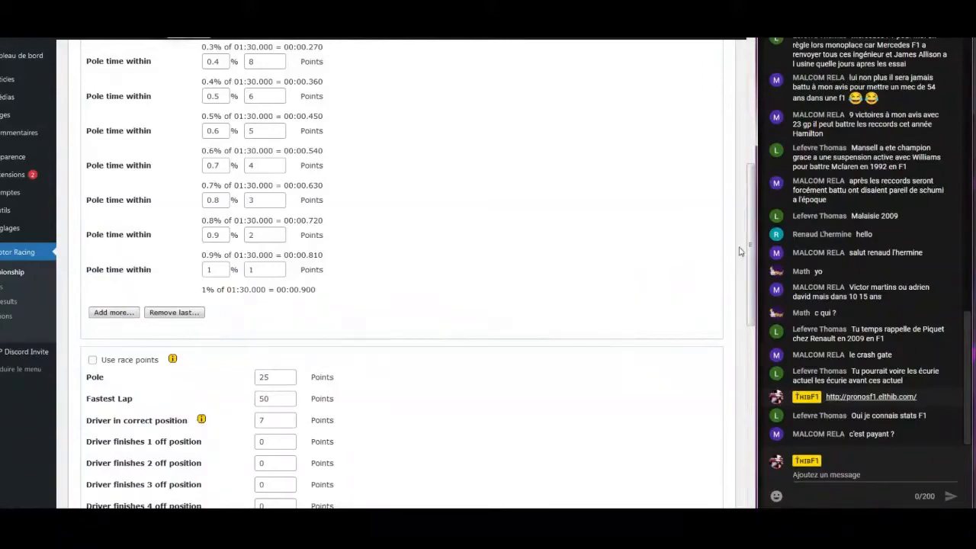
pyautogui.moveTo(750, 251); pyautogui.dragTo(751, 306)
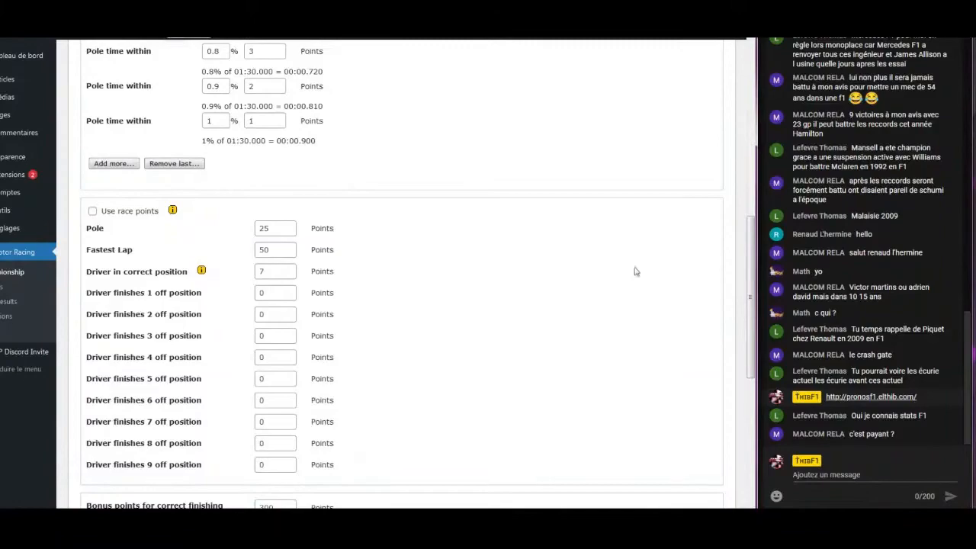
pyautogui.moveTo(751, 248); pyautogui.dragTo(744, 317)
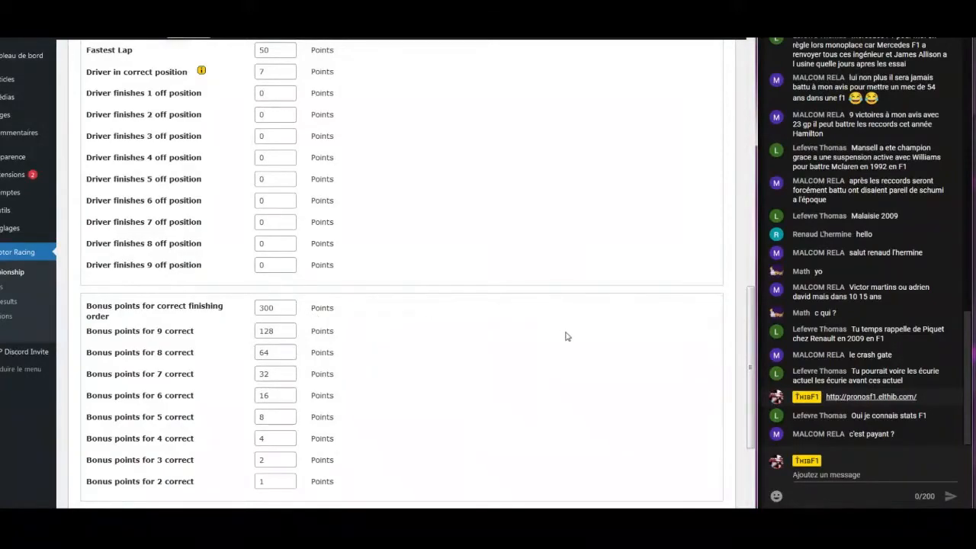
pyautogui.scroll(-2, 751, 357)
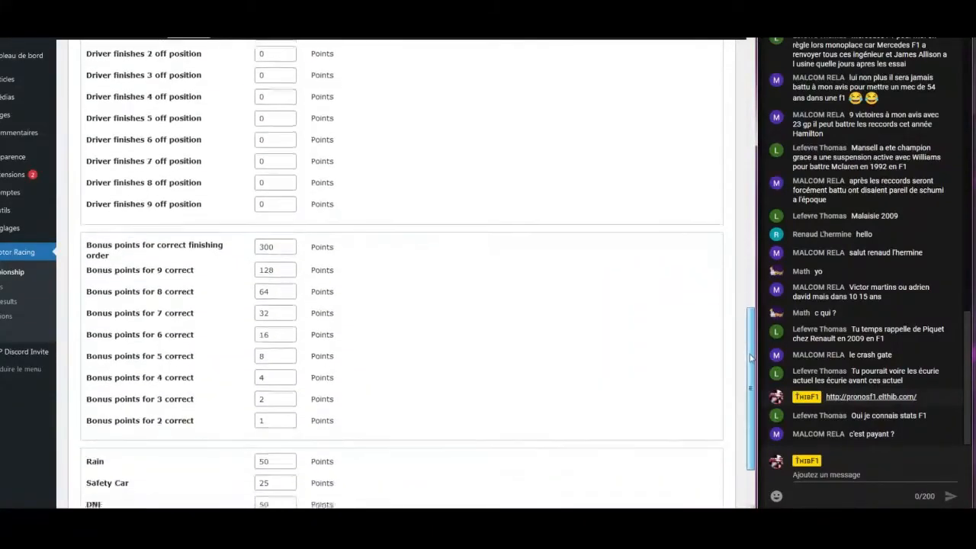
pyautogui.moveTo(750, 357); pyautogui.dragTo(750, 366)
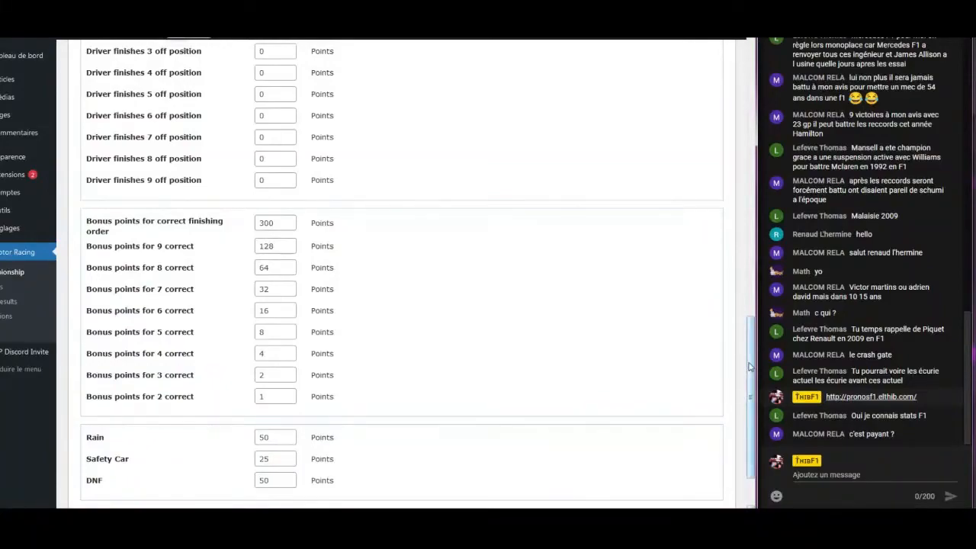
pyautogui.moveTo(749, 369); pyautogui.dragTo(749, 370)
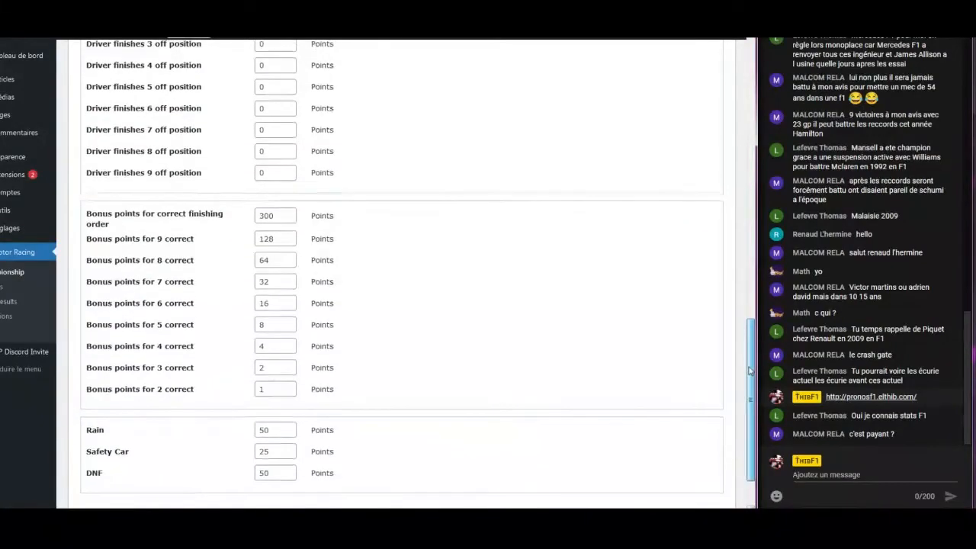